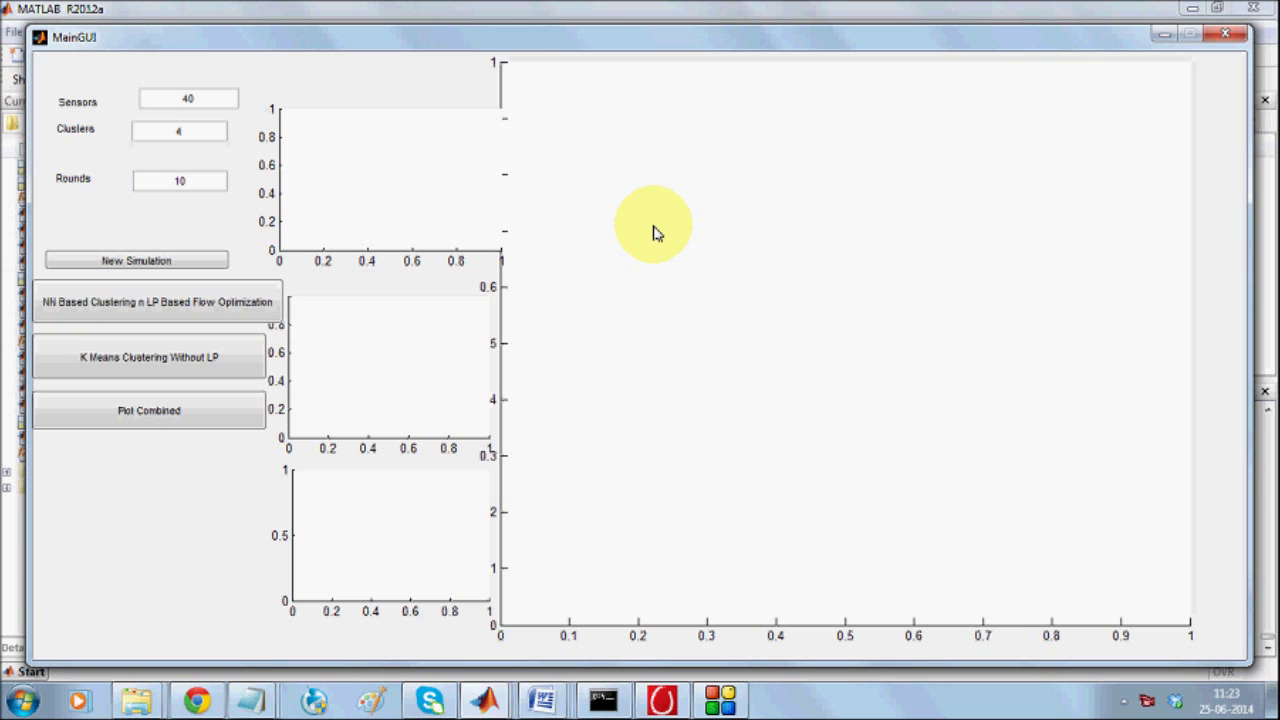
Run NN-based clustering with LP flow optimization for 40 sensors, 4 clusters and 10 rounds
left_click(268, 306)
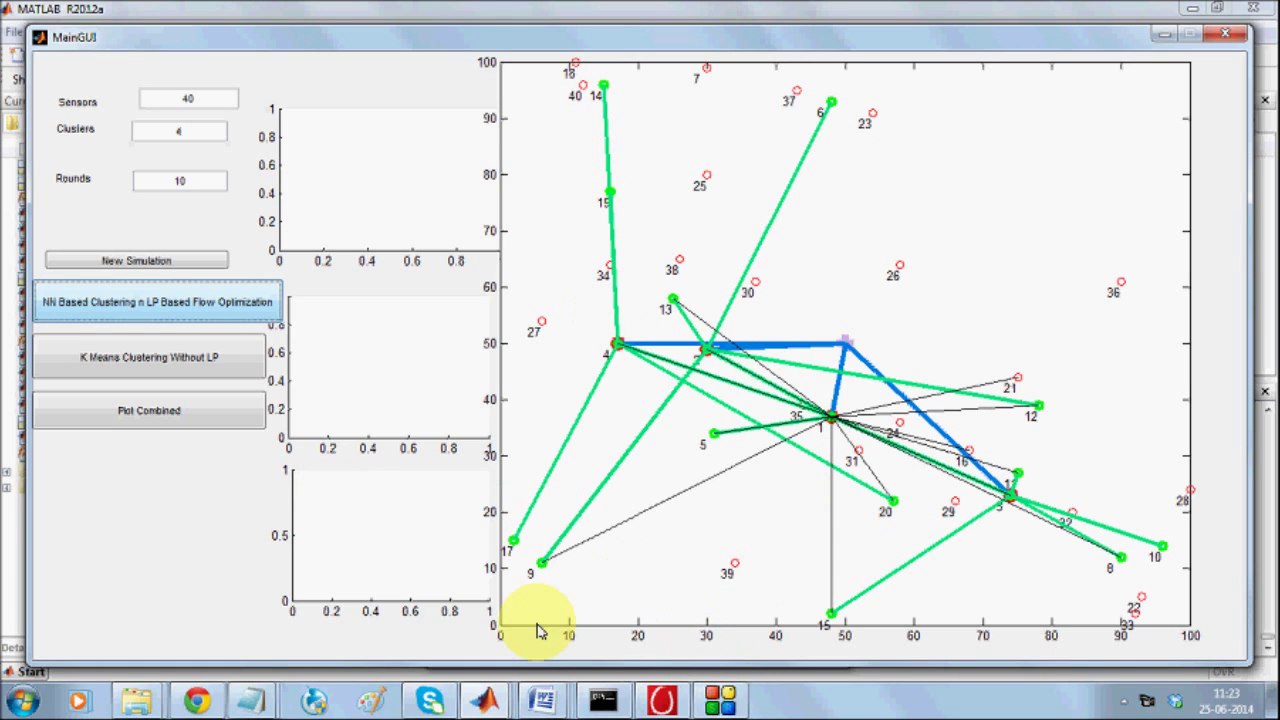
Open the SOM Topology and SOM Neighbor Connections plots from the training window, moving each aside
mouse_move(488, 698)
left_click(778, 594)
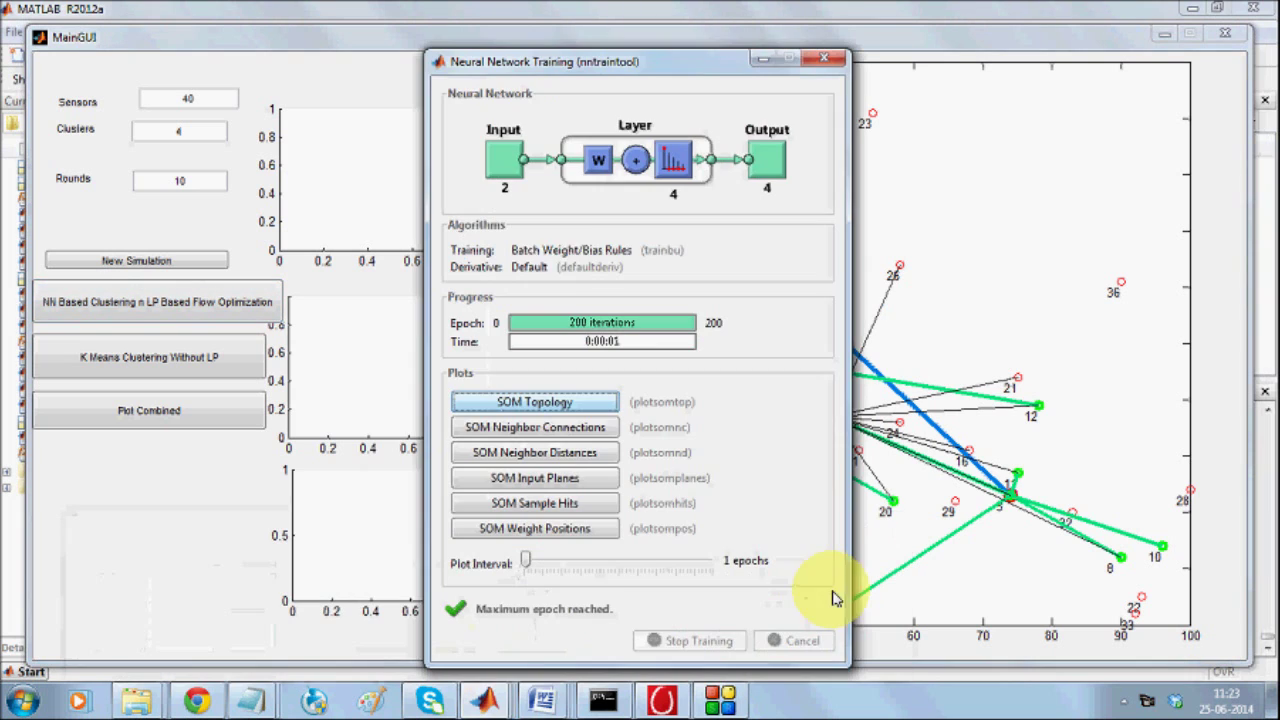
left_click(574, 406)
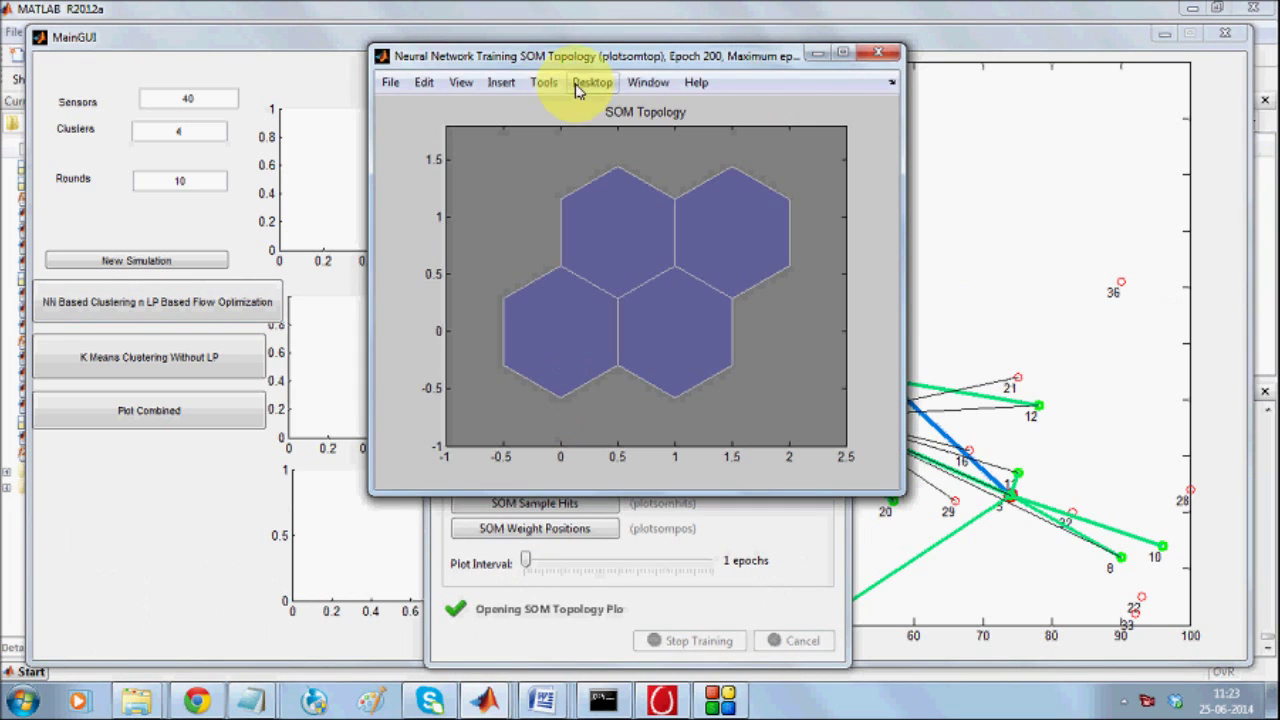
left_click_drag(578, 63, 938, 113)
left_click(816, 228)
left_click(516, 430)
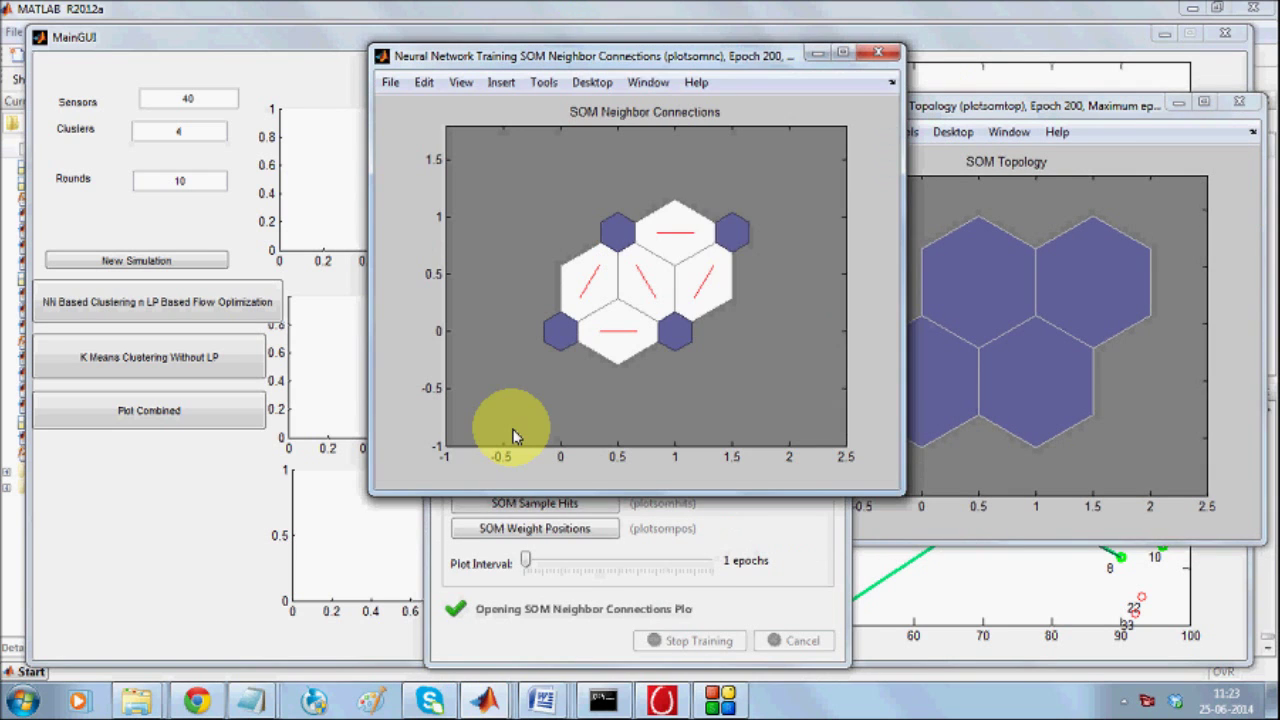
left_click_drag(748, 56, 210, 360)
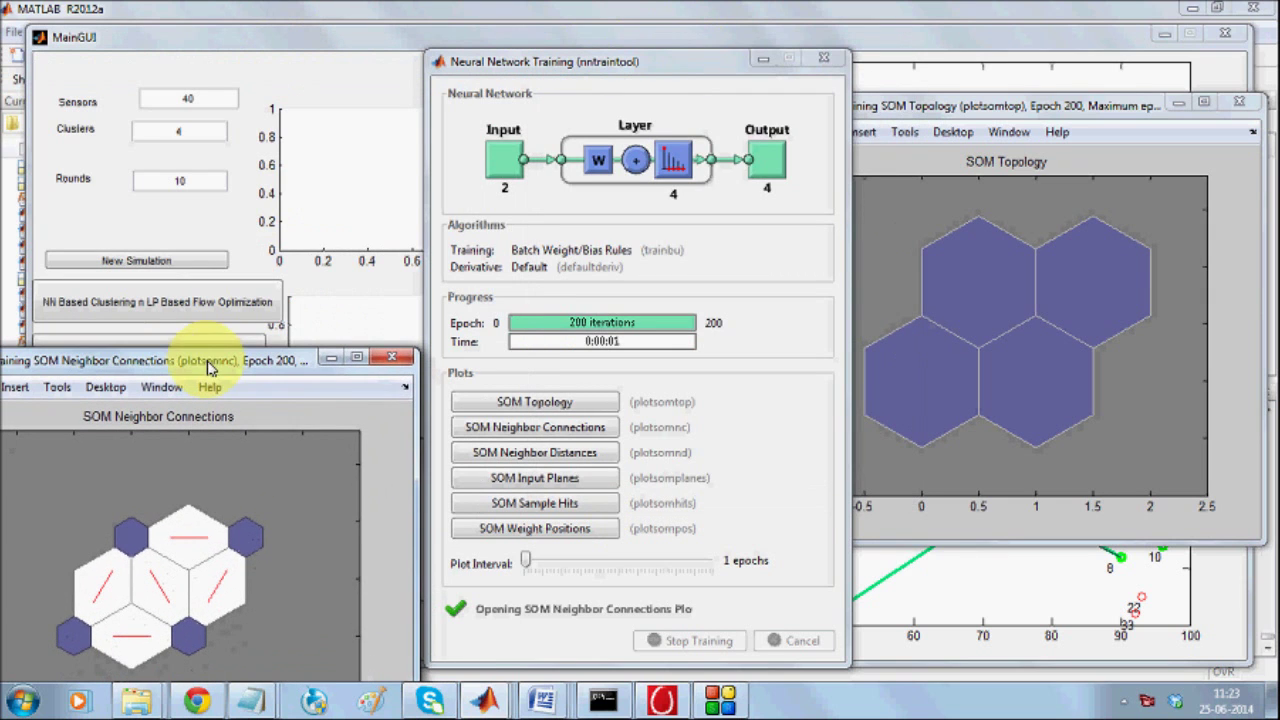
View the SOM Weight Positions and Input Planes plots, then close all SOM plots and the training window
left_click(561, 535)
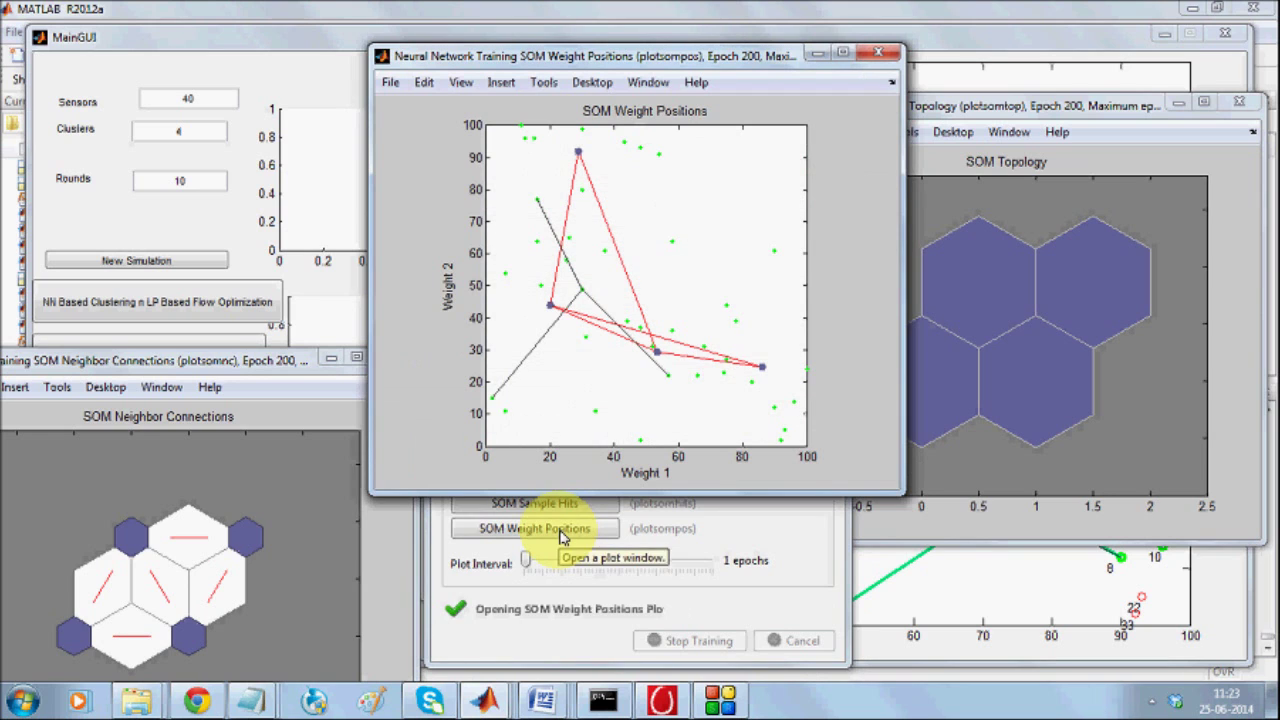
left_click(875, 56)
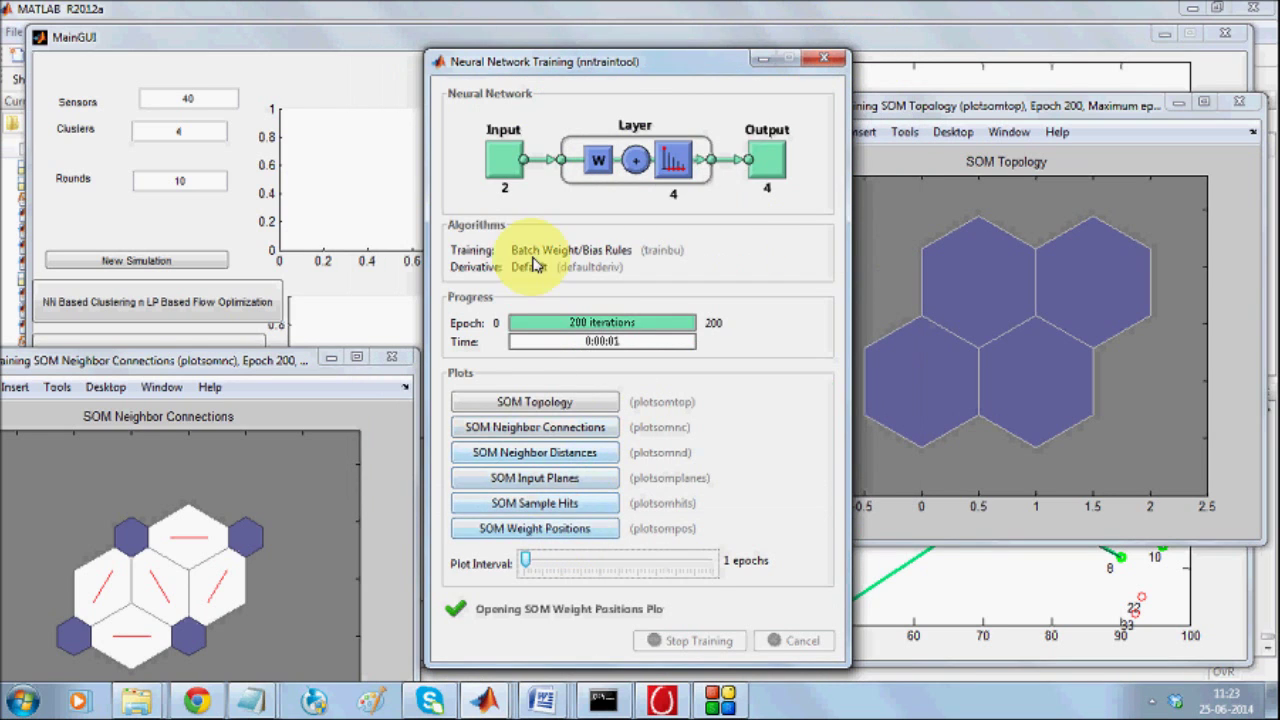
left_click(532, 482)
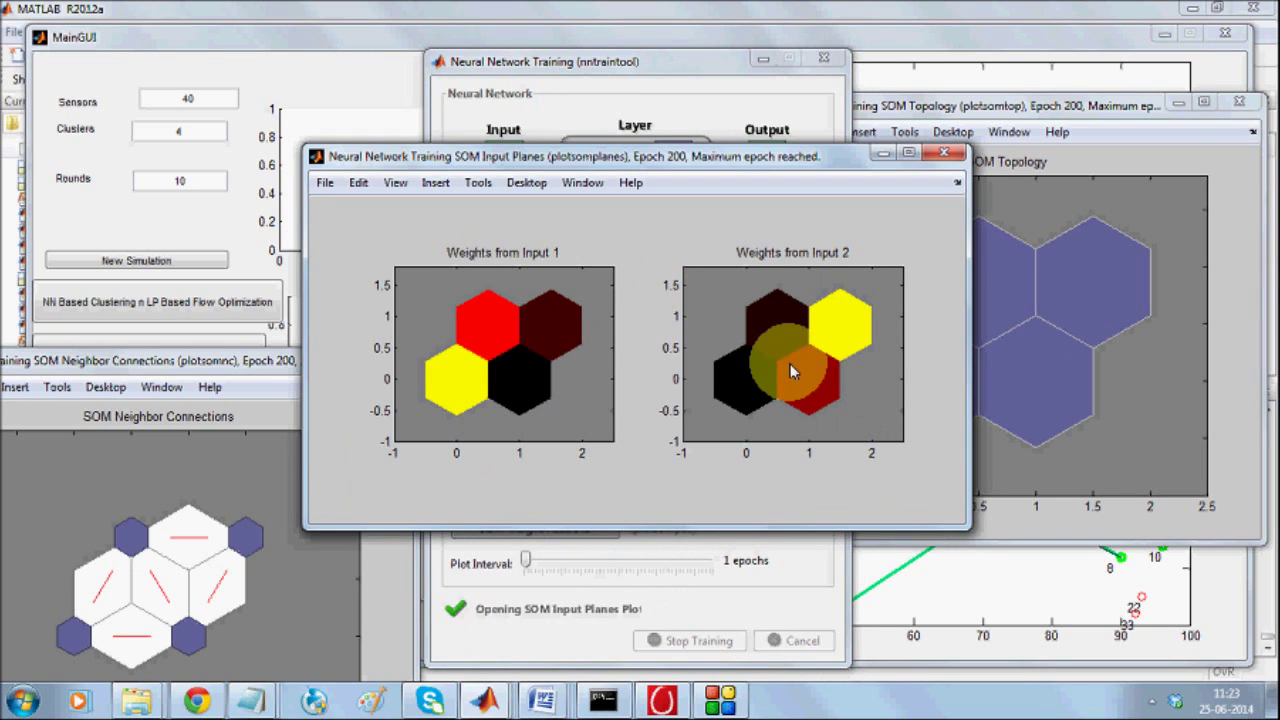
left_click(944, 153)
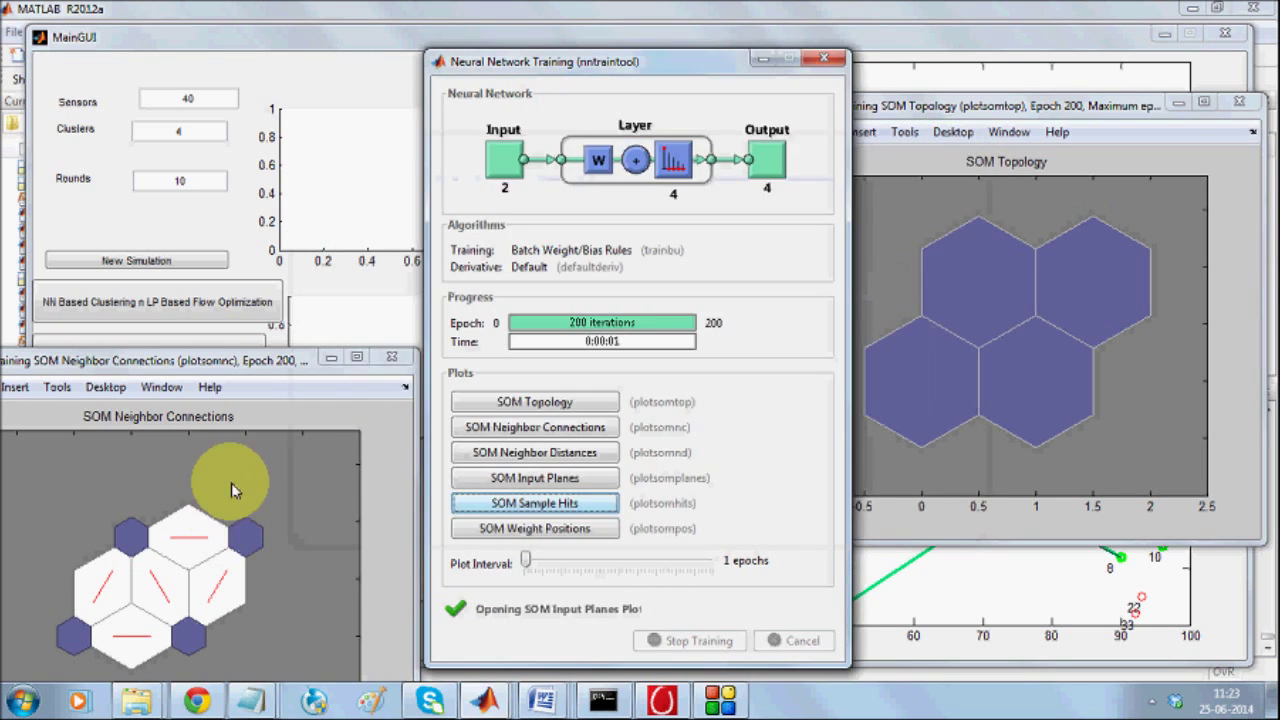
left_click(392, 362)
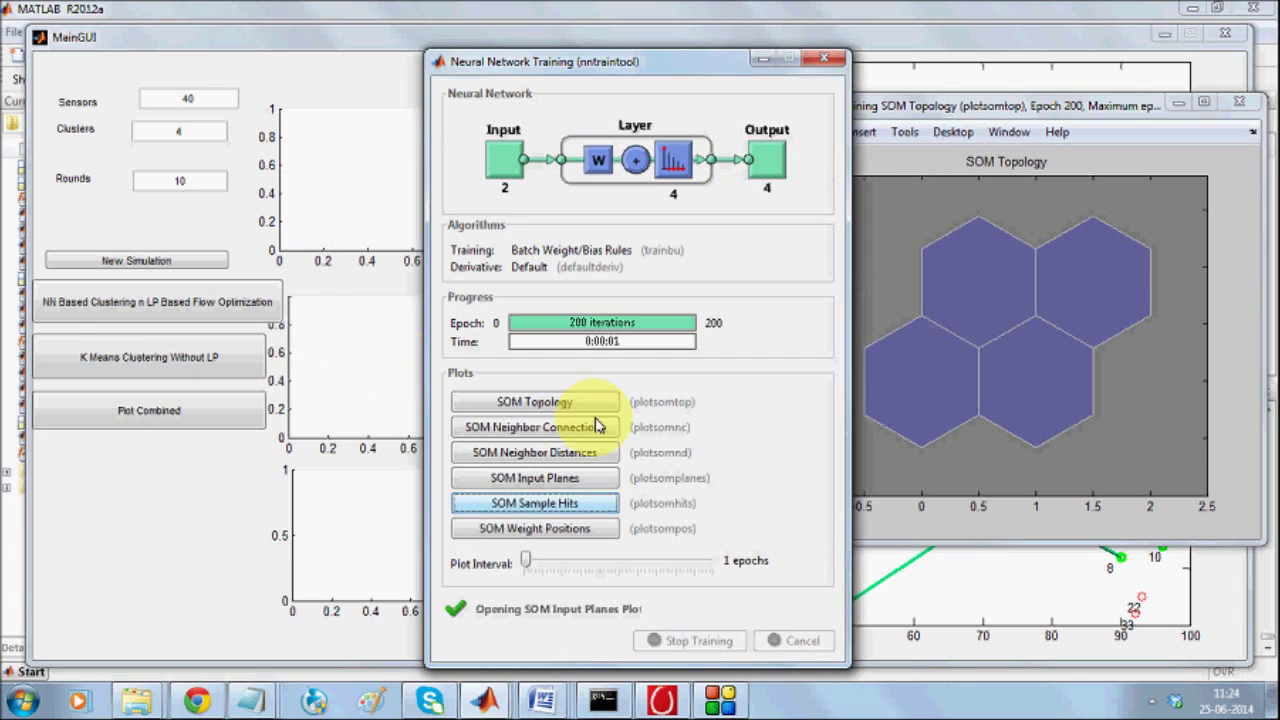
left_click(836, 63)
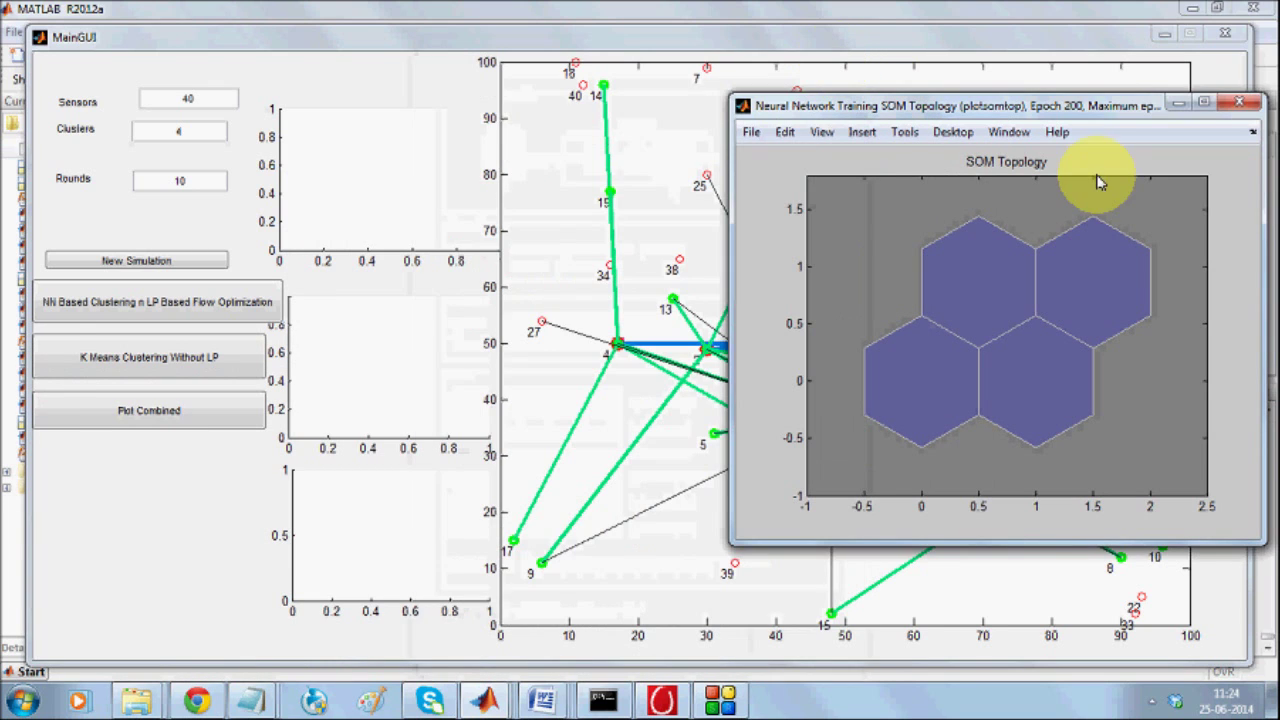
left_click(1240, 104)
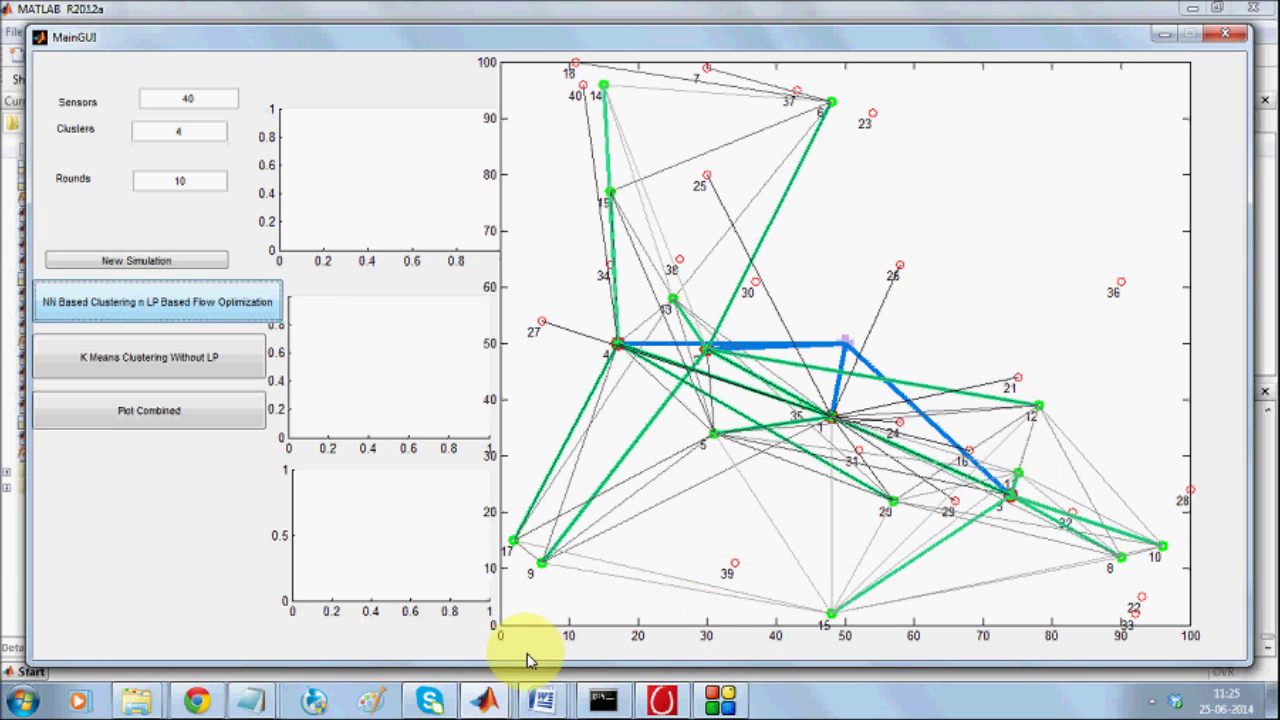
Let the simulation rounds finish, filling the network plot with grey routing links, then bring up MATLAB's windows
left_click(487, 700)
Switch to the main MATLAB window, then back to the MainGUI network plot
left_click(300, 610)
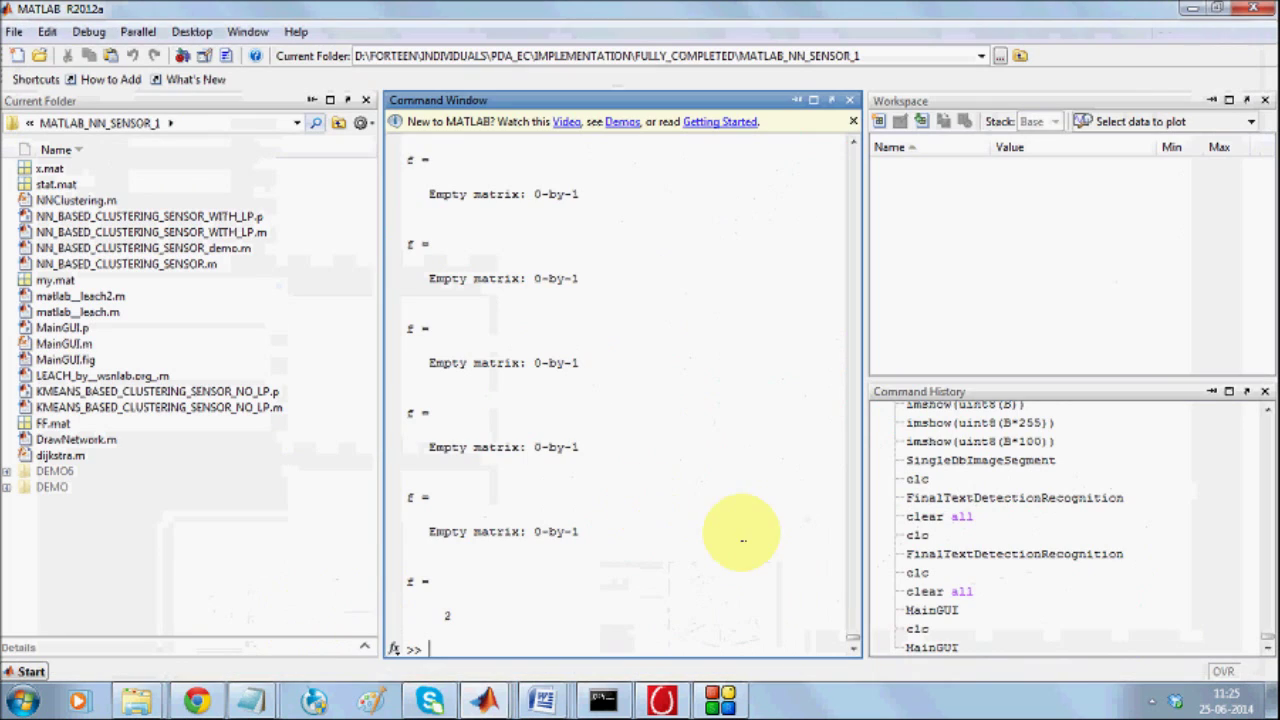
left_click(718, 698)
left_click(718, 698)
mouse_move(490, 698)
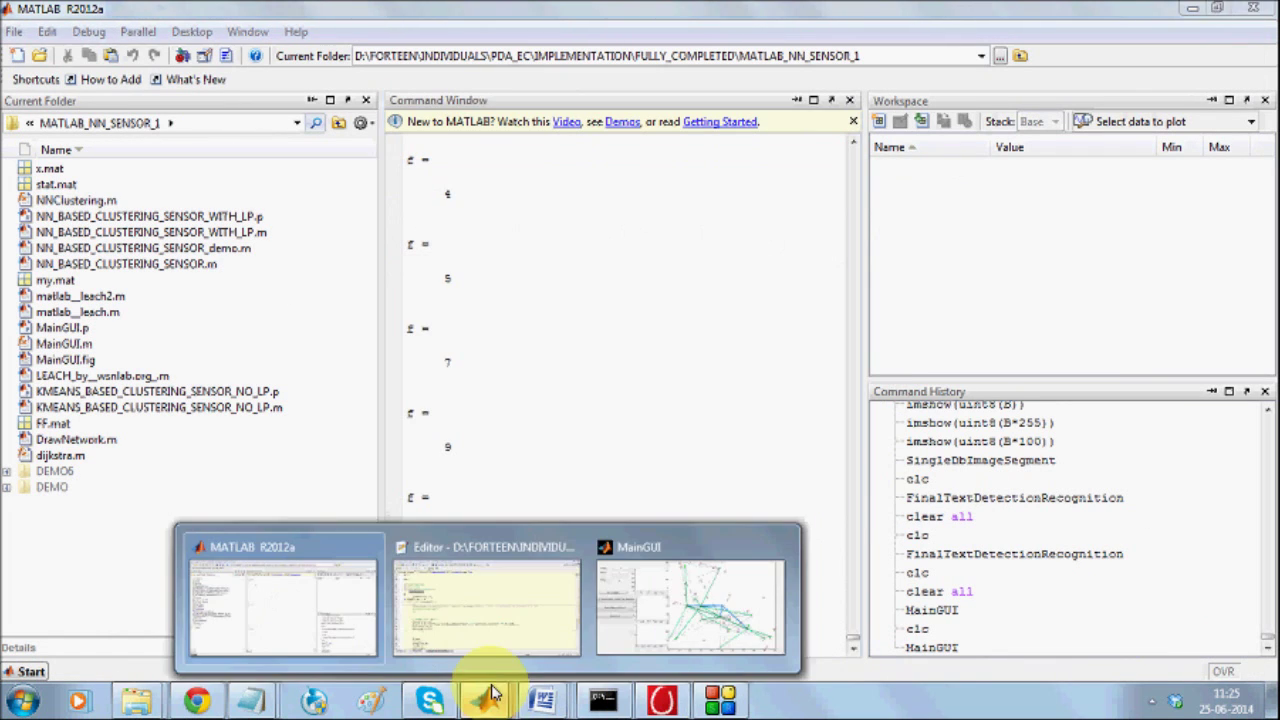
left_click(655, 615)
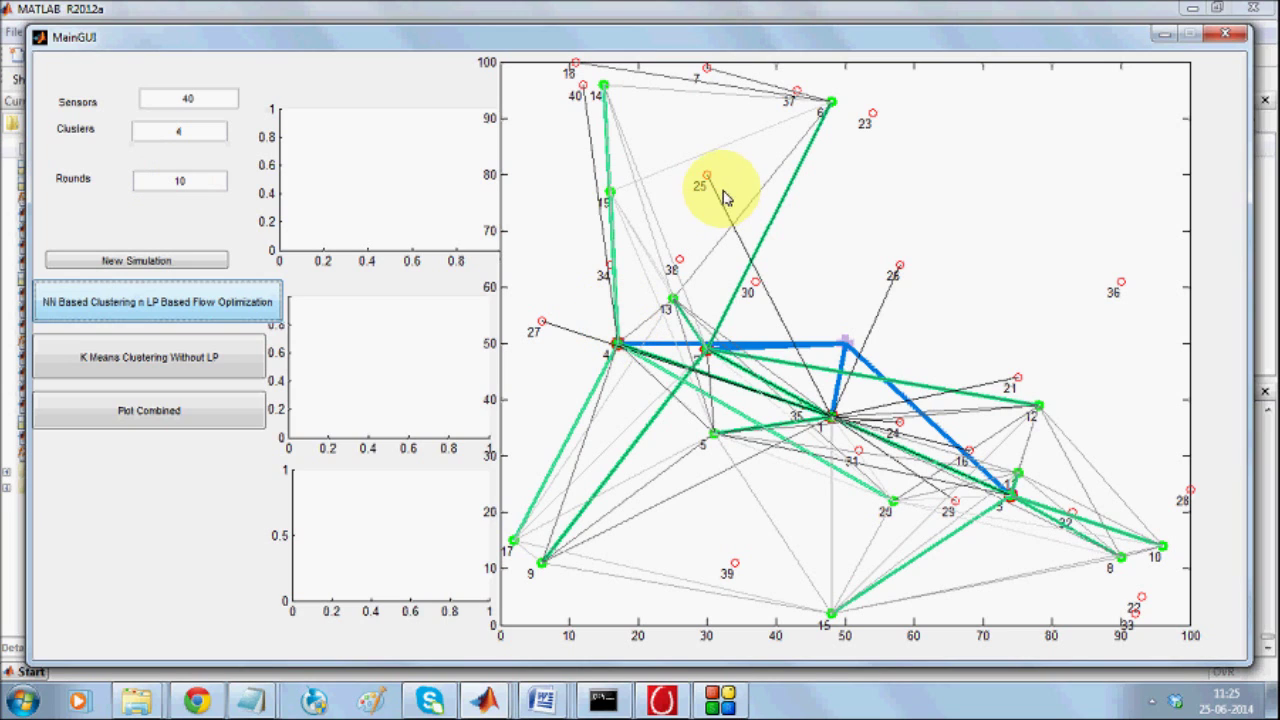
Clear the Command Window with clc and let the energy report print: MSE 0.327141, 5 dead nodes
left_click(487, 703)
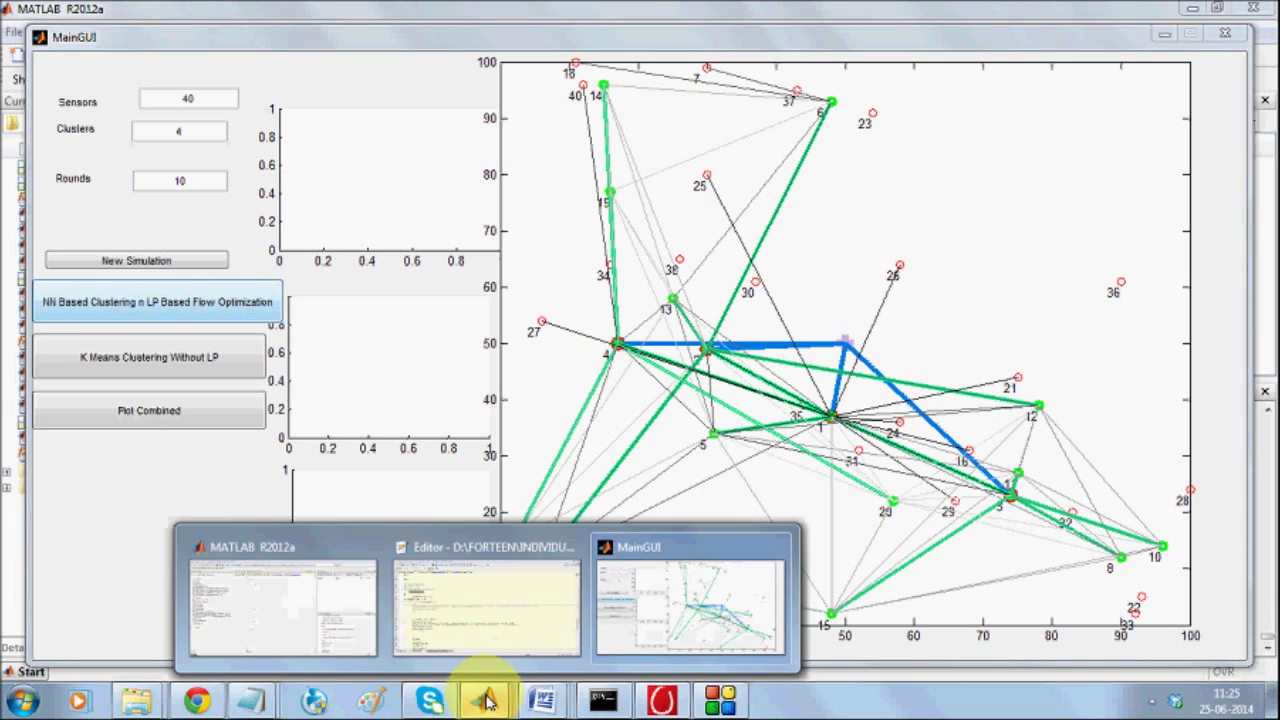
left_click(329, 614)
type("clc")
key("Return")
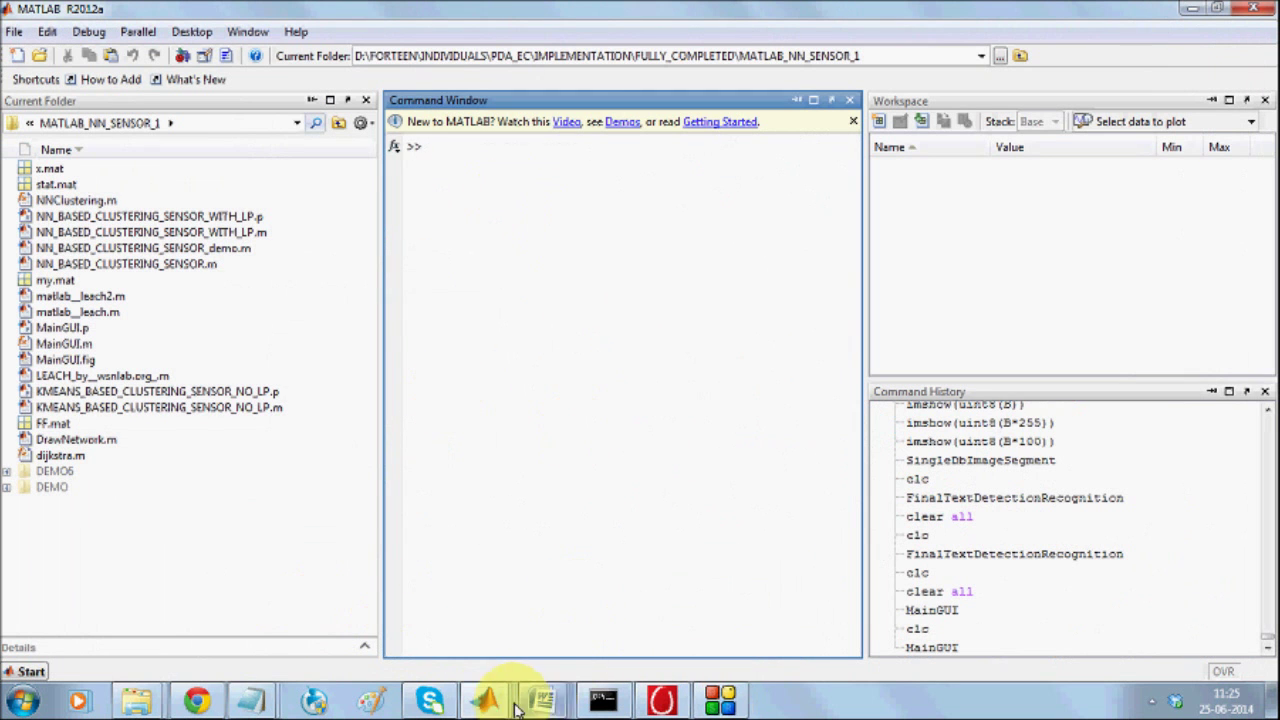
mouse_move(487, 703)
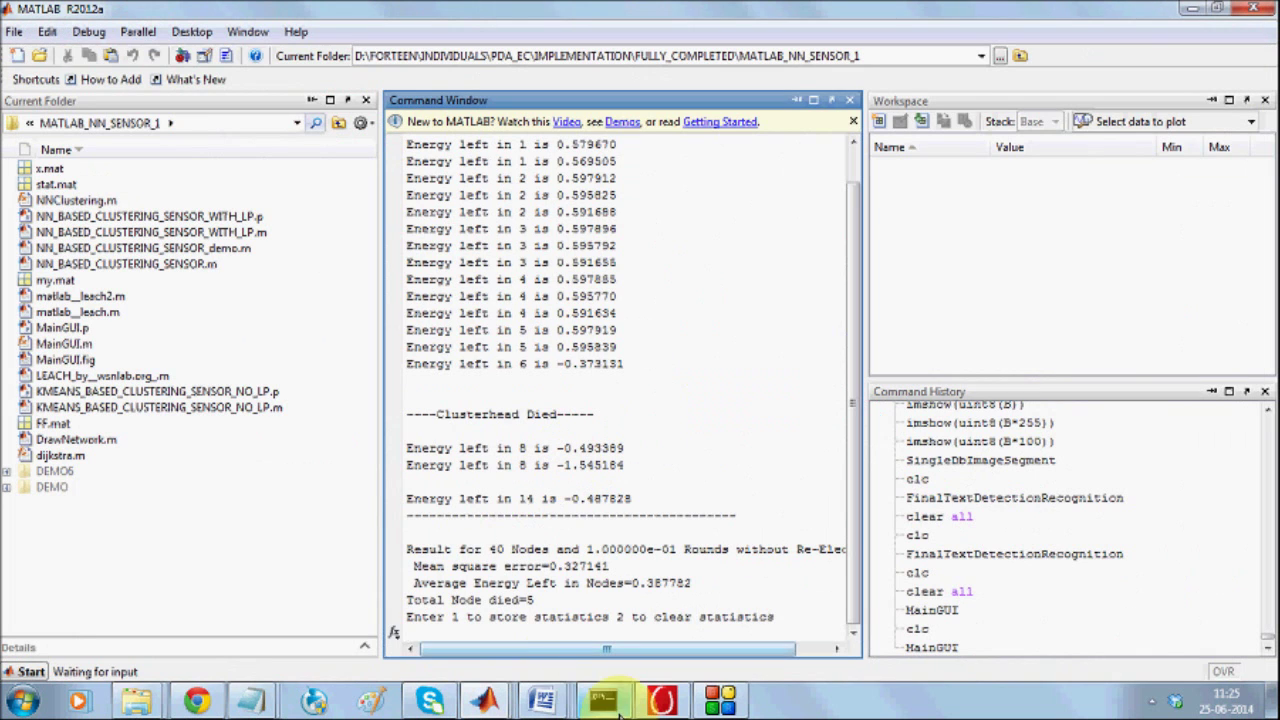
View the sensor-versus-aggregated-data and gathering-error plots, then browse NN_BASED_CLUSTERING_SENSOR_demo.m in the Editor
left_click(729, 623)
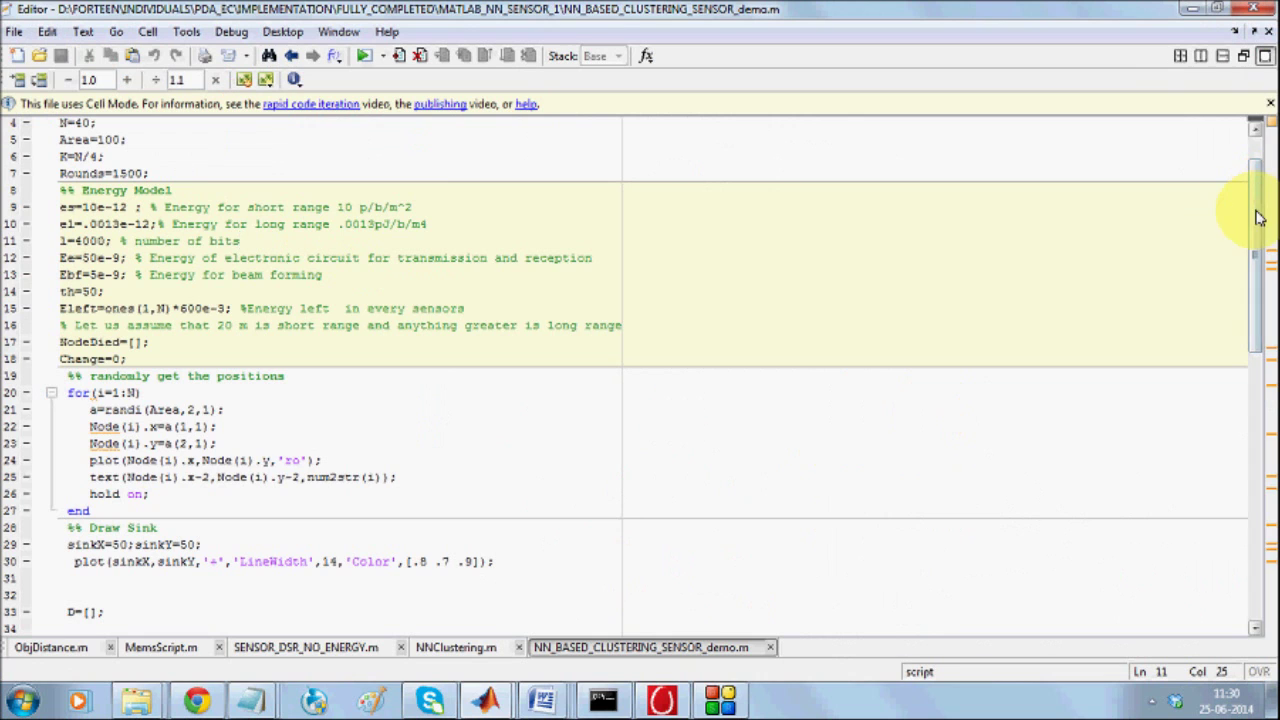
left_click_drag(1257, 206, 1263, 488)
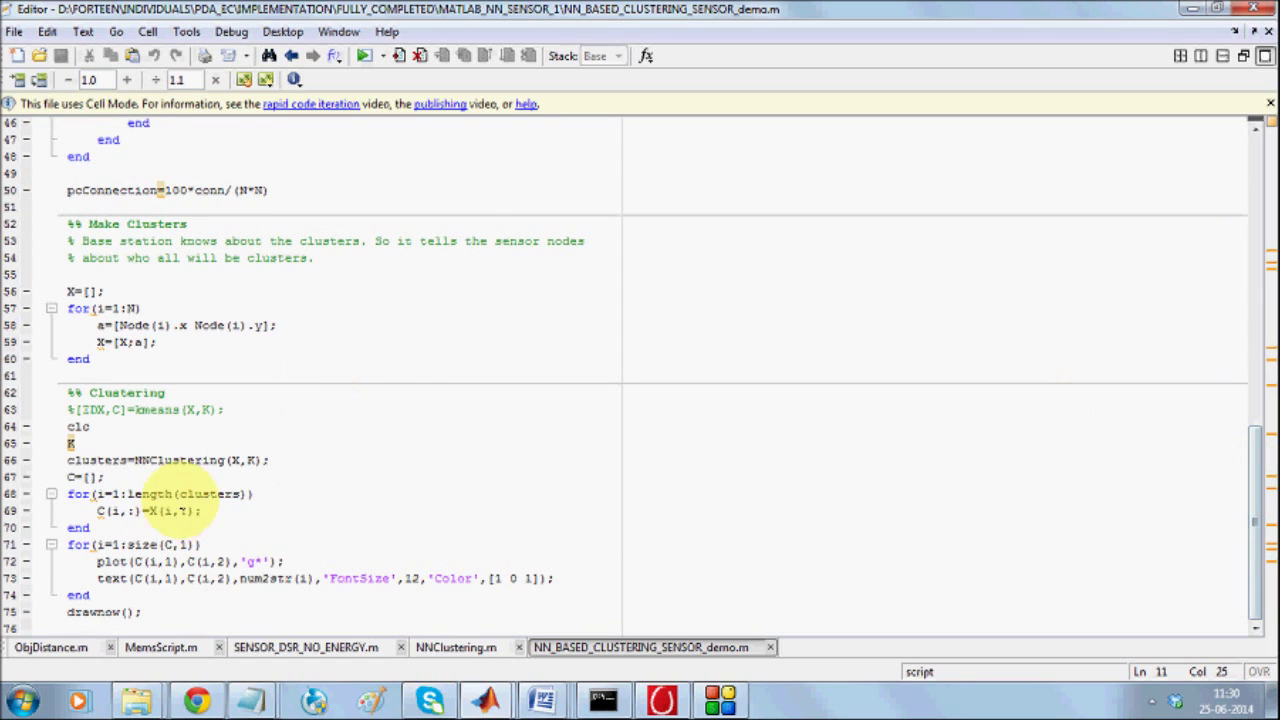
Select the clusters=NNClustering(X,K); line and open the NNClustering.m function file
left_click_drag(290, 462, 62, 460)
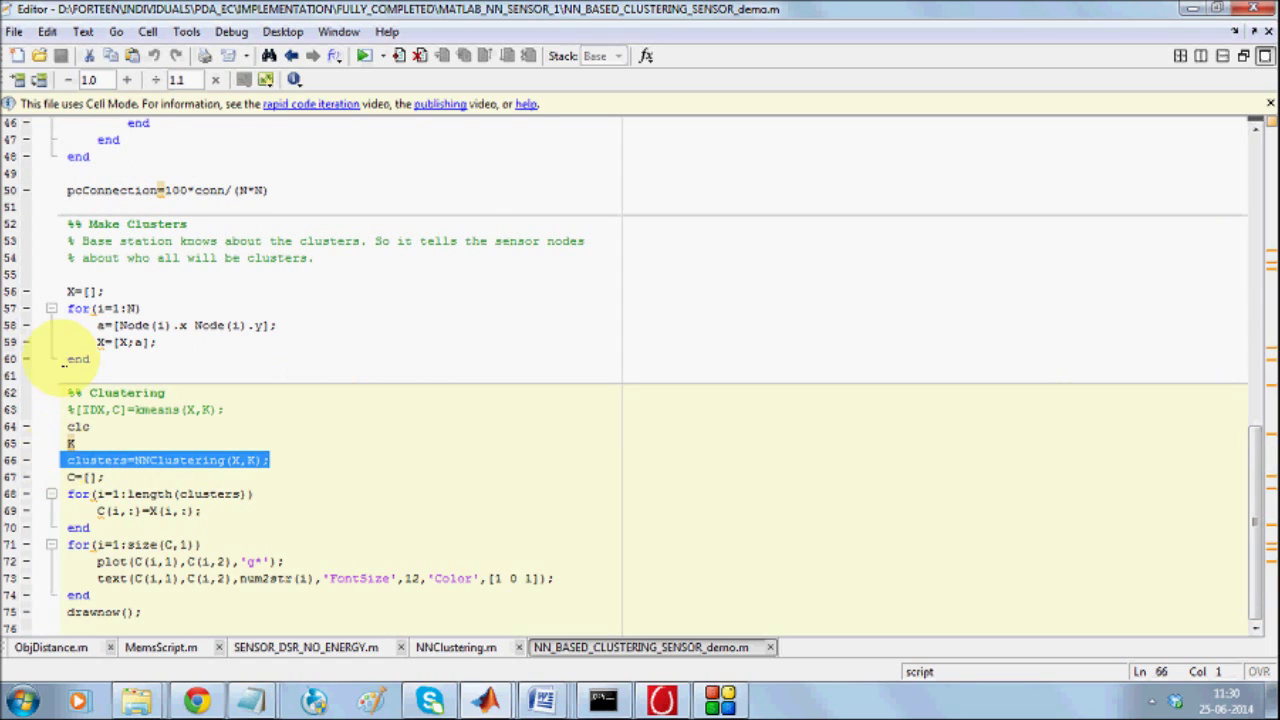
left_click(40, 60)
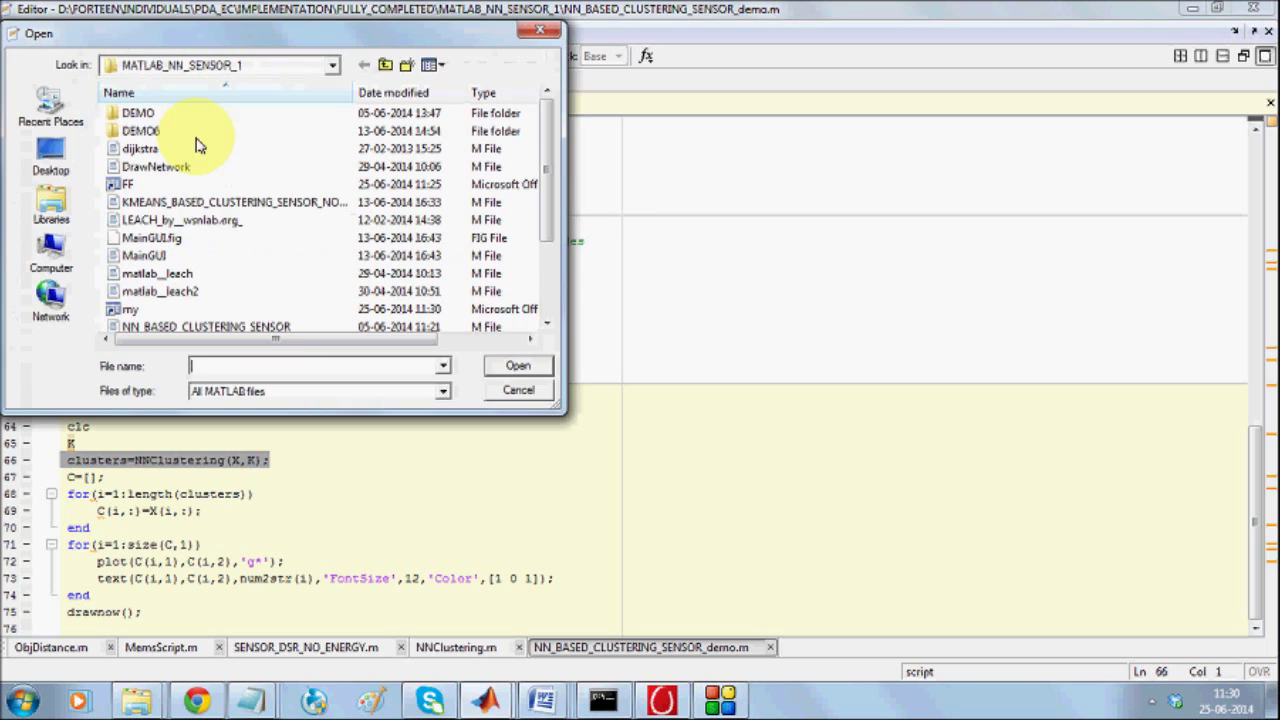
left_click(250, 273)
key("Down")
key("Down")
key("Down")
key("Down")
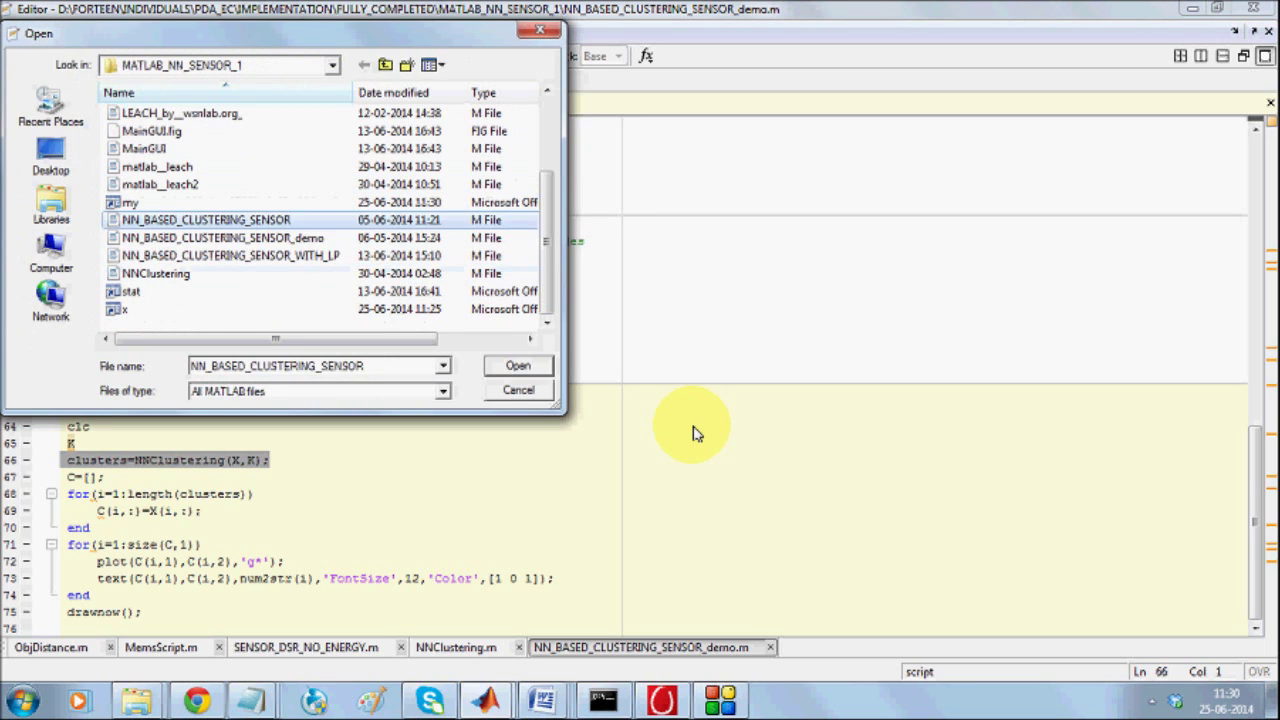
key("Down")
key("Down")
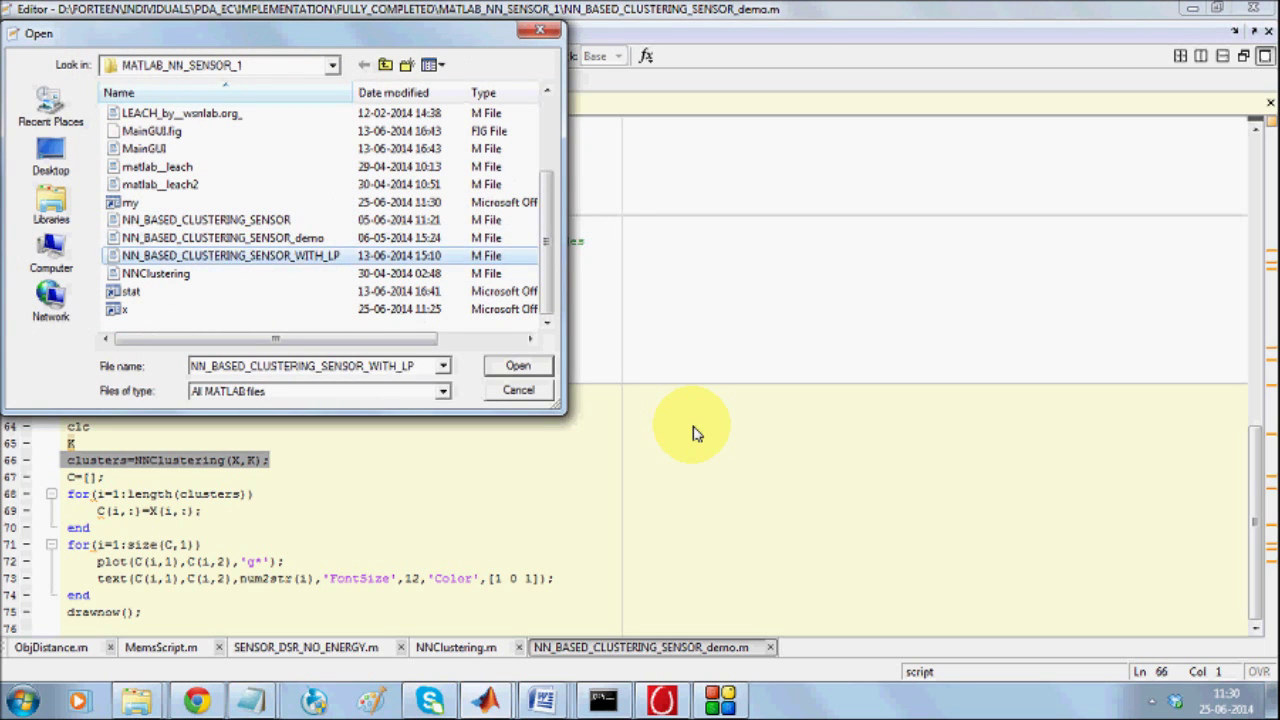
key("Return")
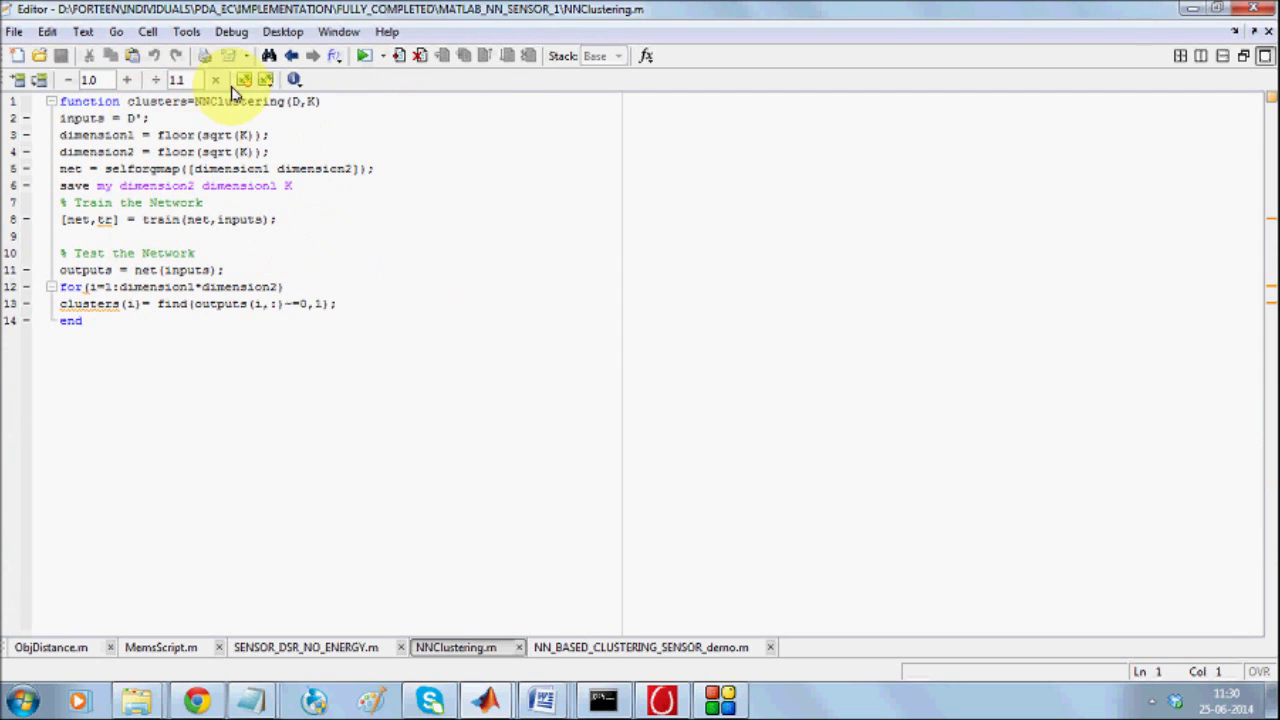
Highlight the selforgmap network creation call, then return to the demo script and main MATLAB window
left_click_drag(102, 168, 389, 172)
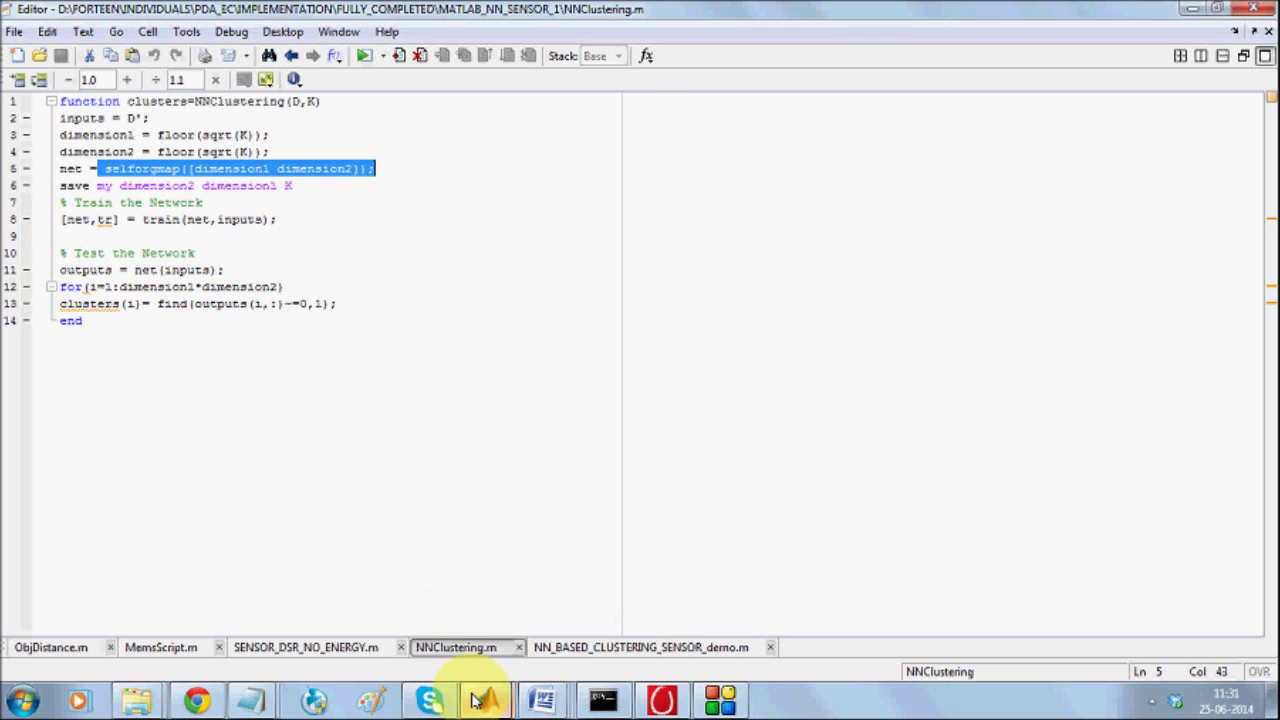
left_click(652, 648)
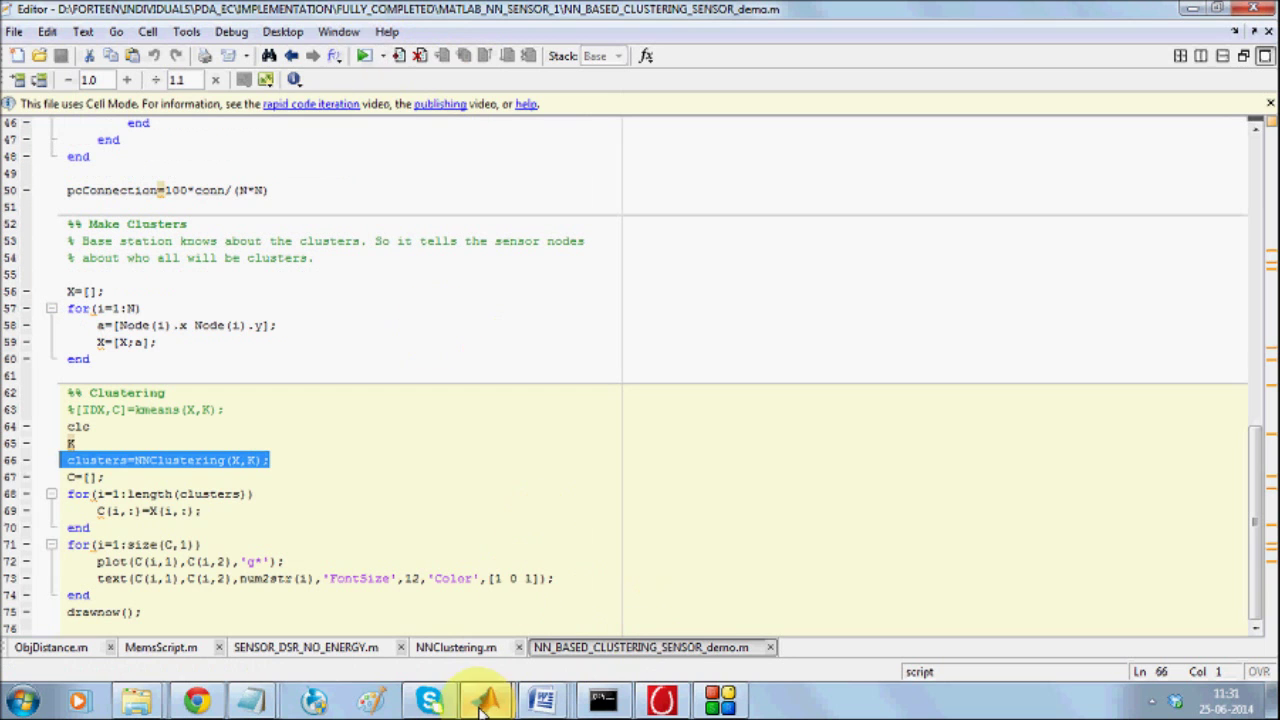
mouse_move(486, 700)
left_click(449, 634)
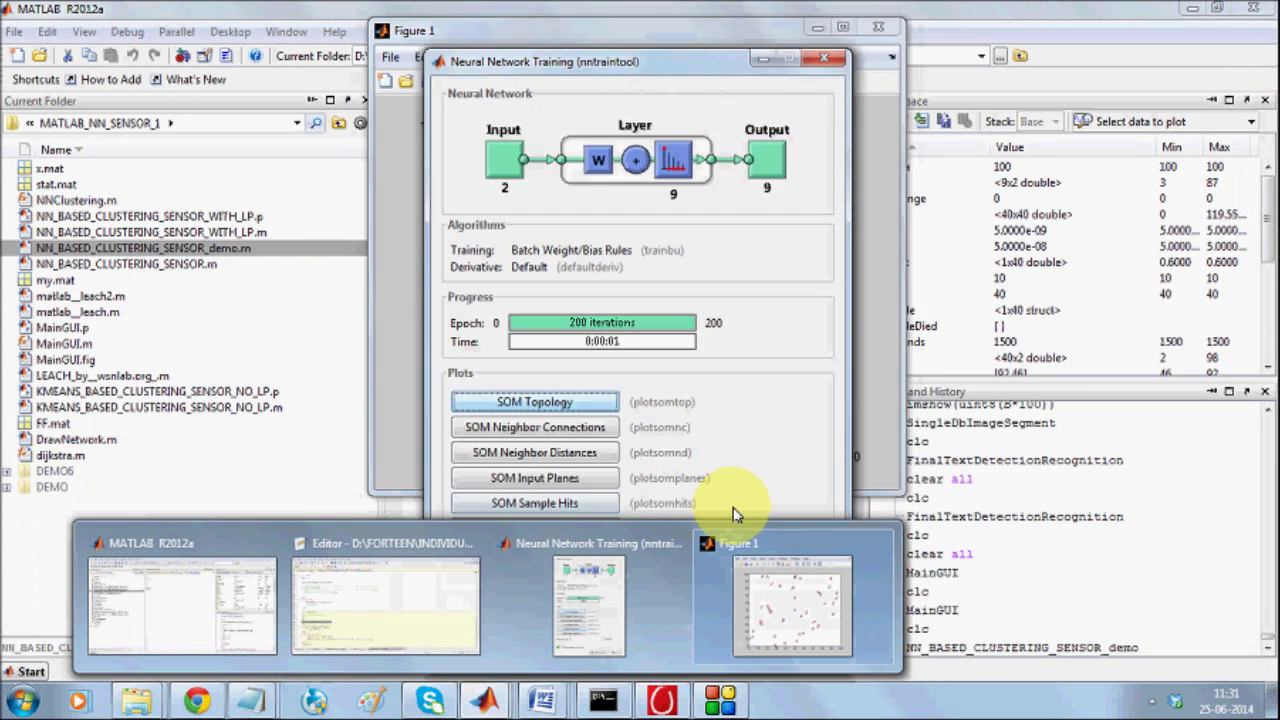
Move nntraintool aside and place the SOM Weight Positions plot left of the clustered sensor map
left_click_drag(672, 77, 1094, 74)
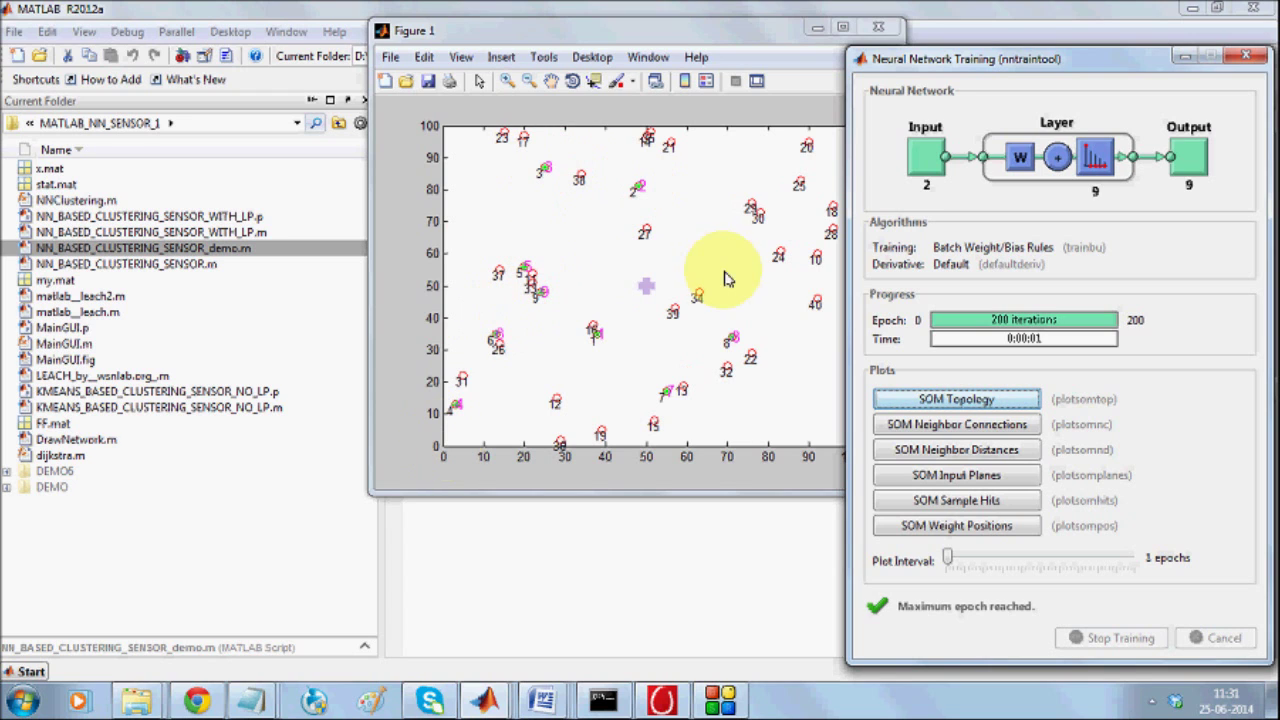
left_click(993, 533)
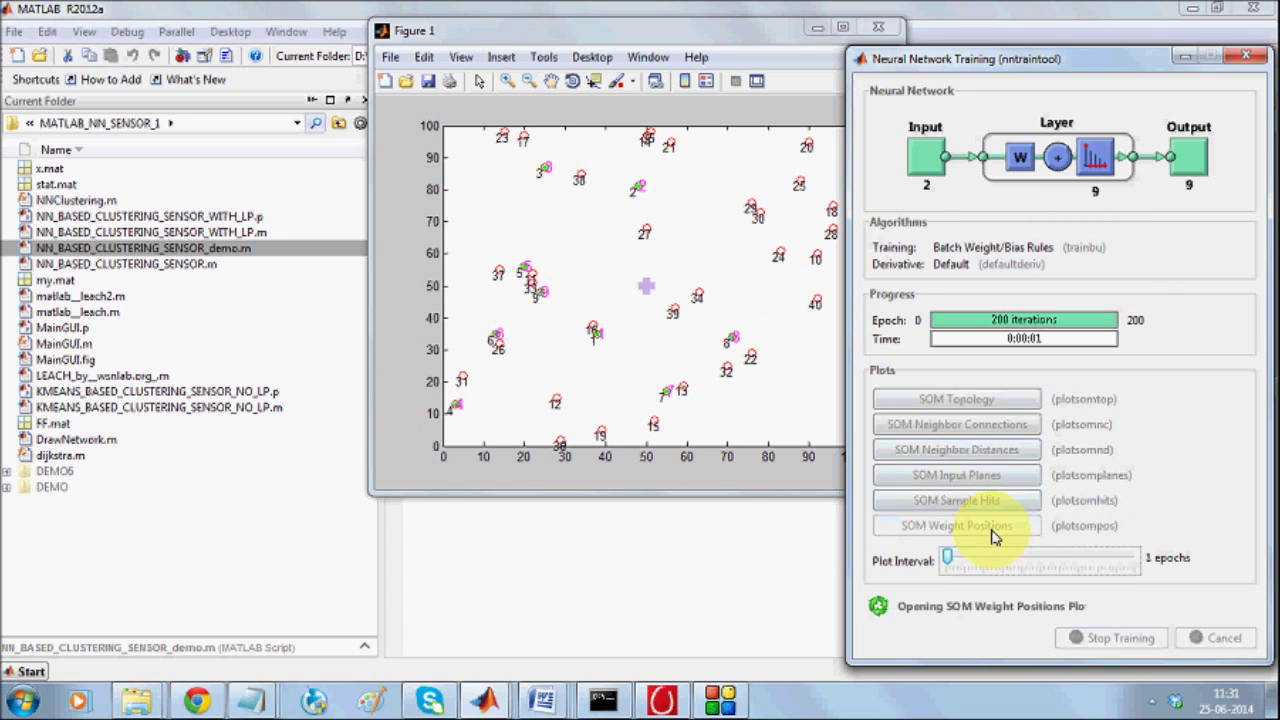
left_click_drag(650, 65, 245, 129)
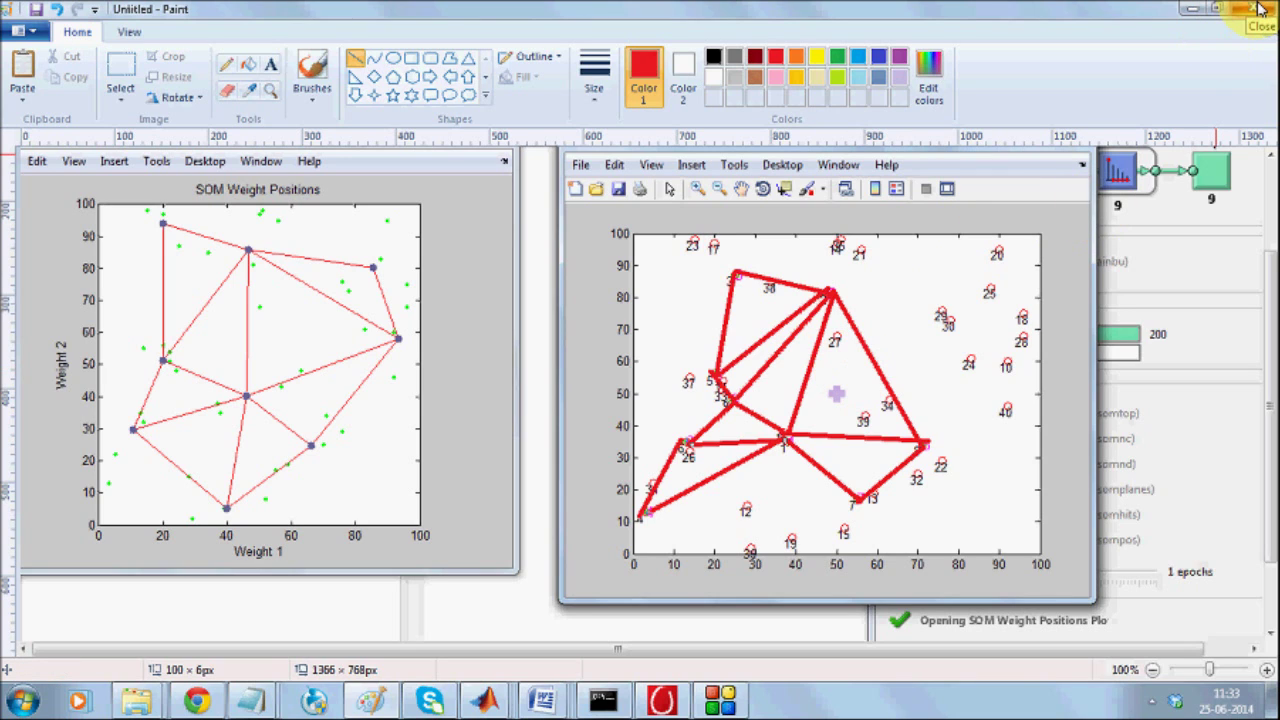
Close the neural network training window and Figure 1, returning to the script editor
left_click(1190, 11)
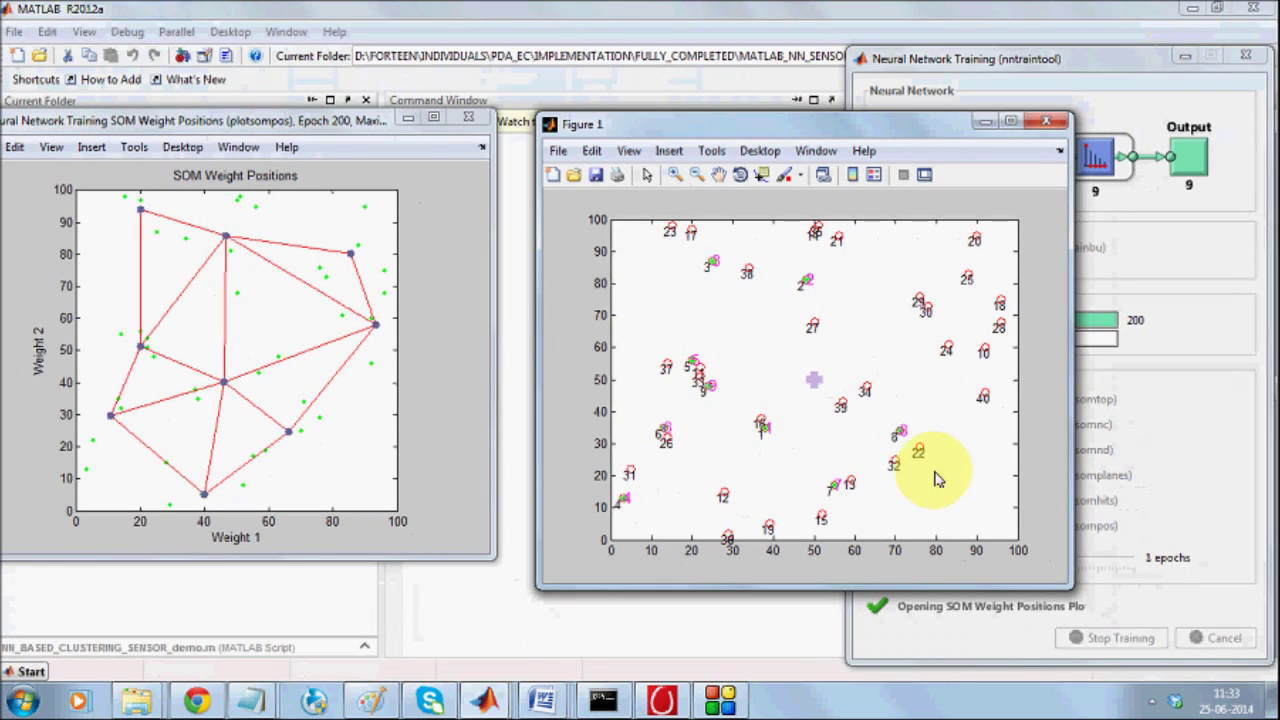
mouse_move(487, 698)
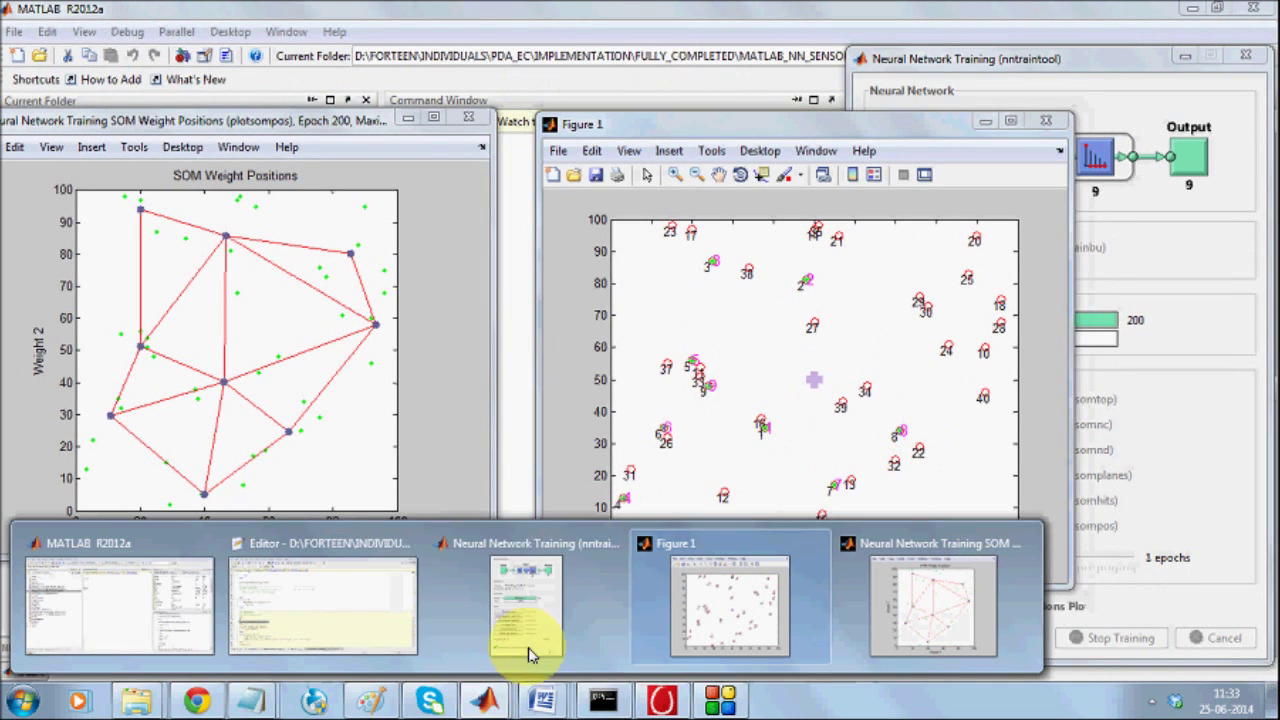
left_click(616, 543)
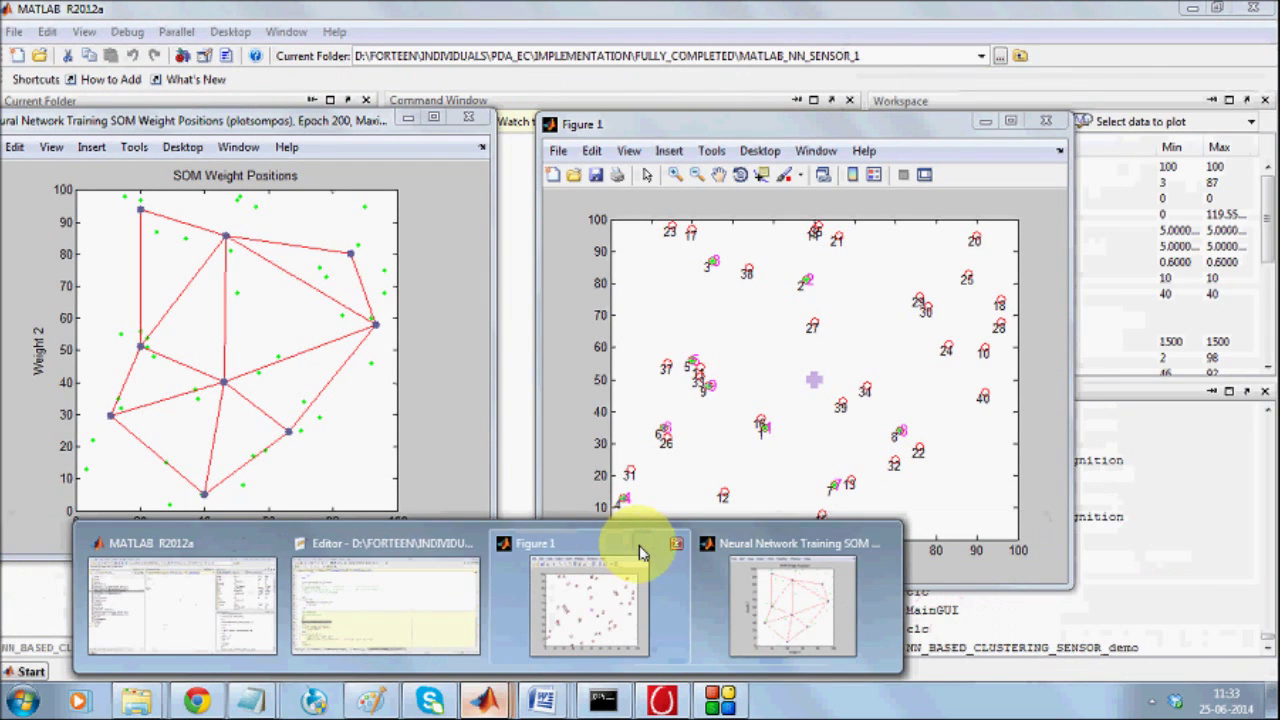
left_click(677, 546)
left_click(470, 678)
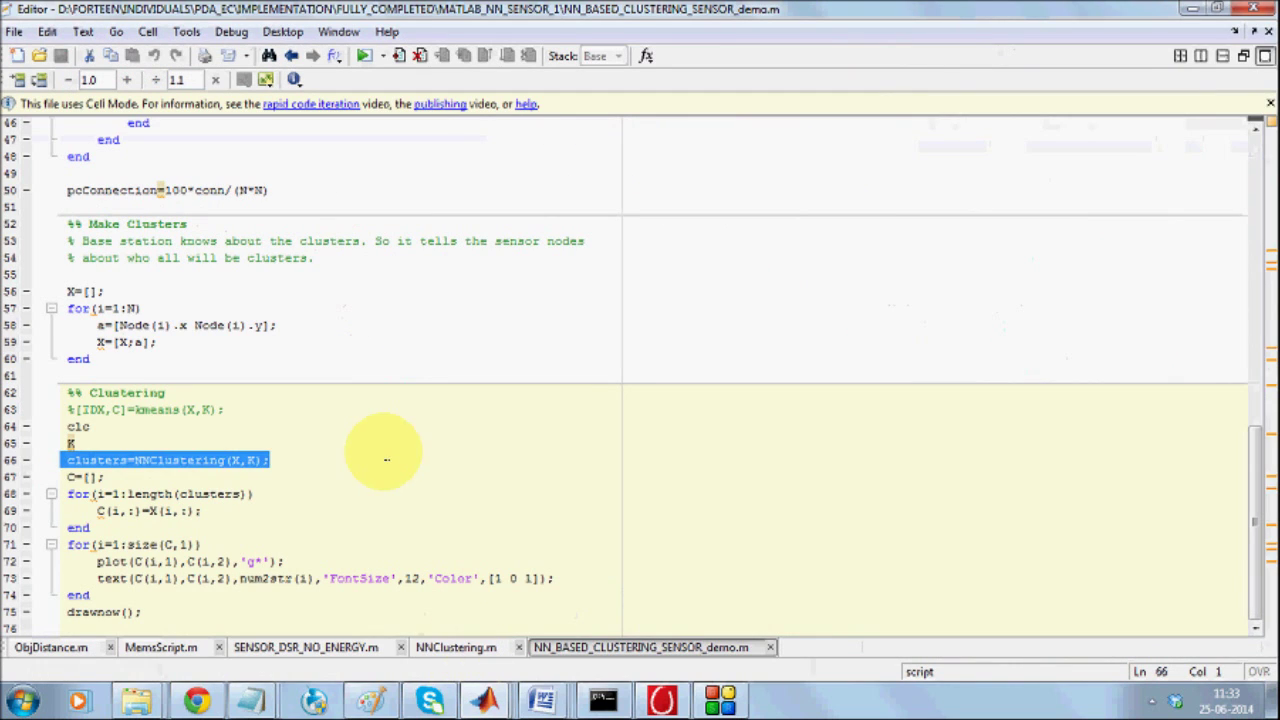
Comment out the cluster-copying loop on lines 67–70 and rerun the script for k-means clusters
left_click(63, 461)
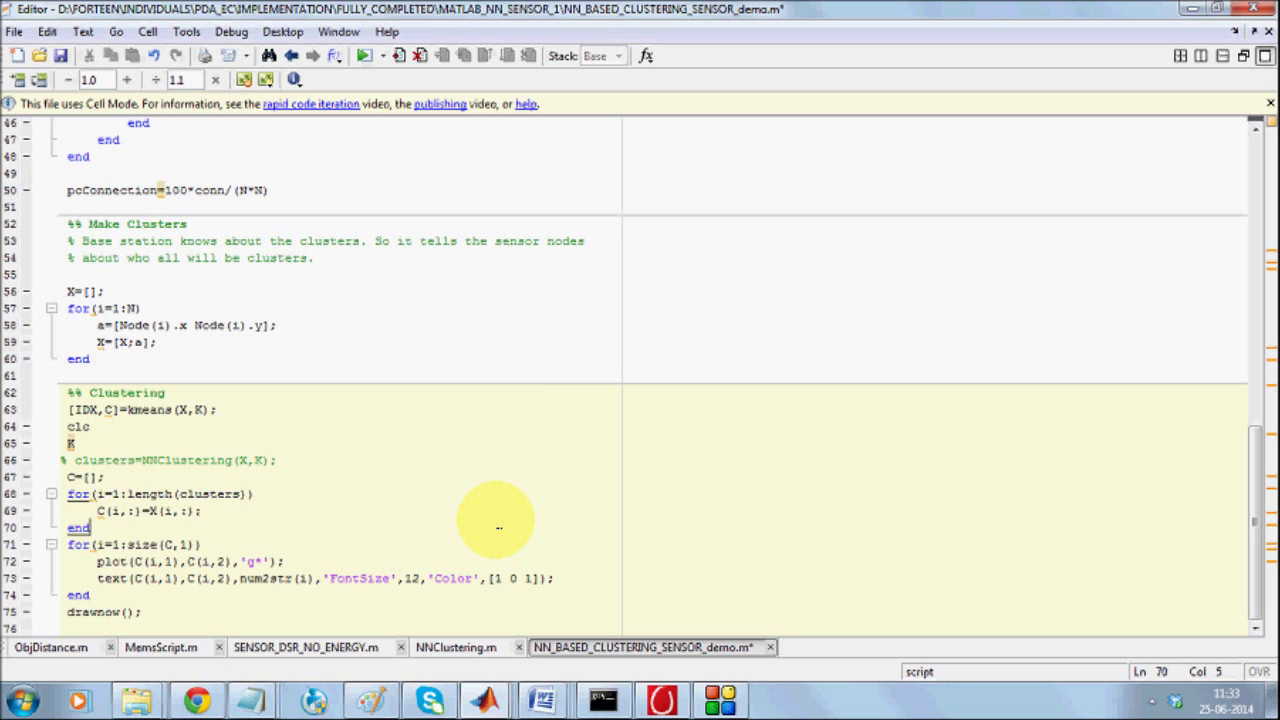
key("shift+Up")
key("shift+Up")
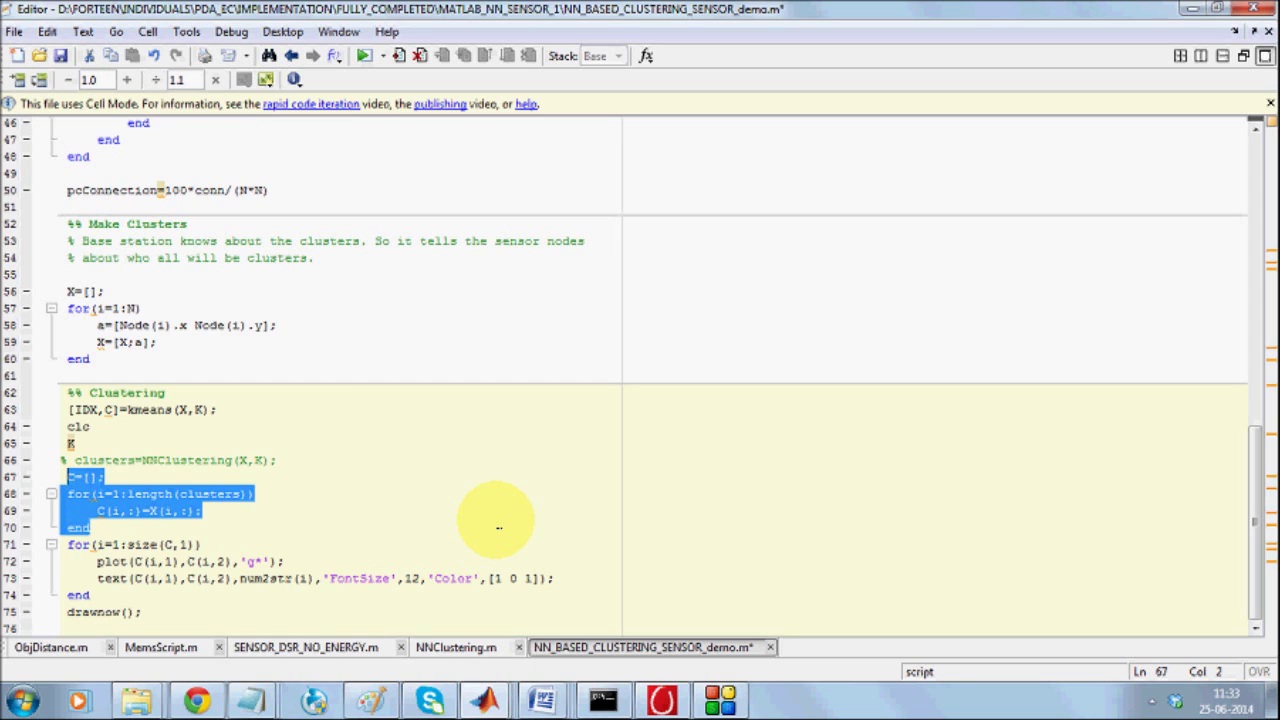
key("shift+F10")
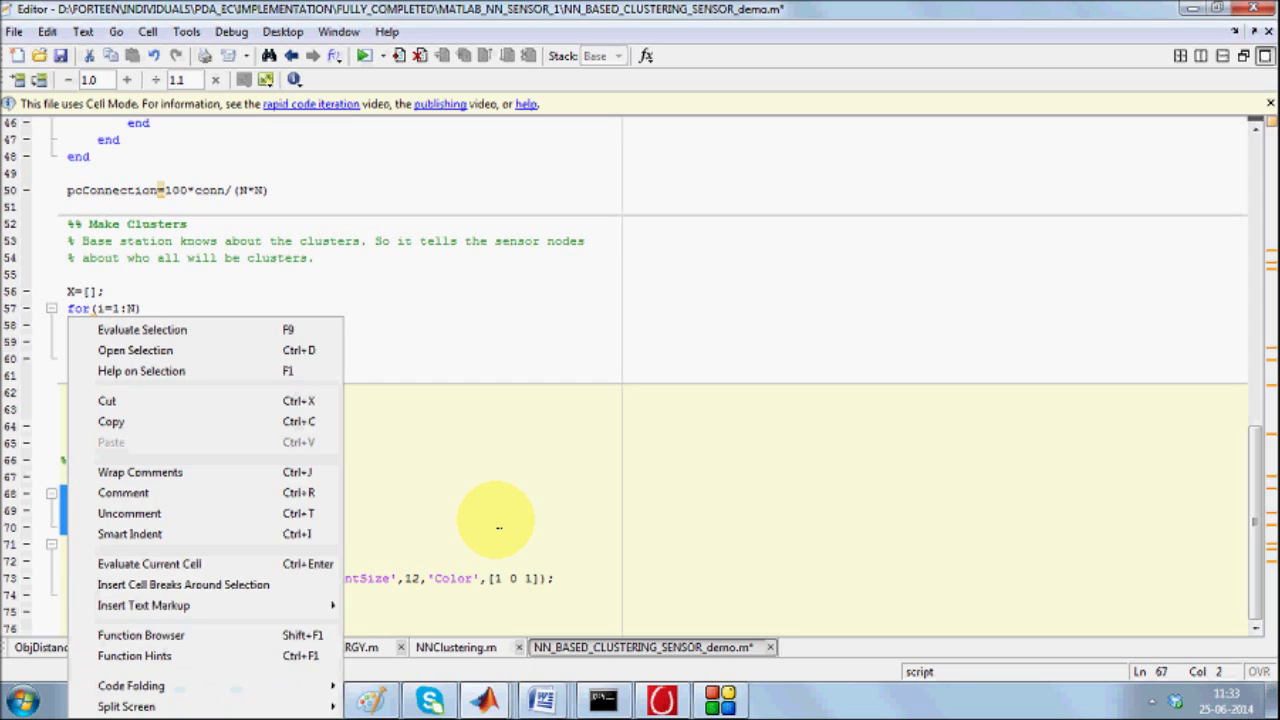
left_click(183, 500)
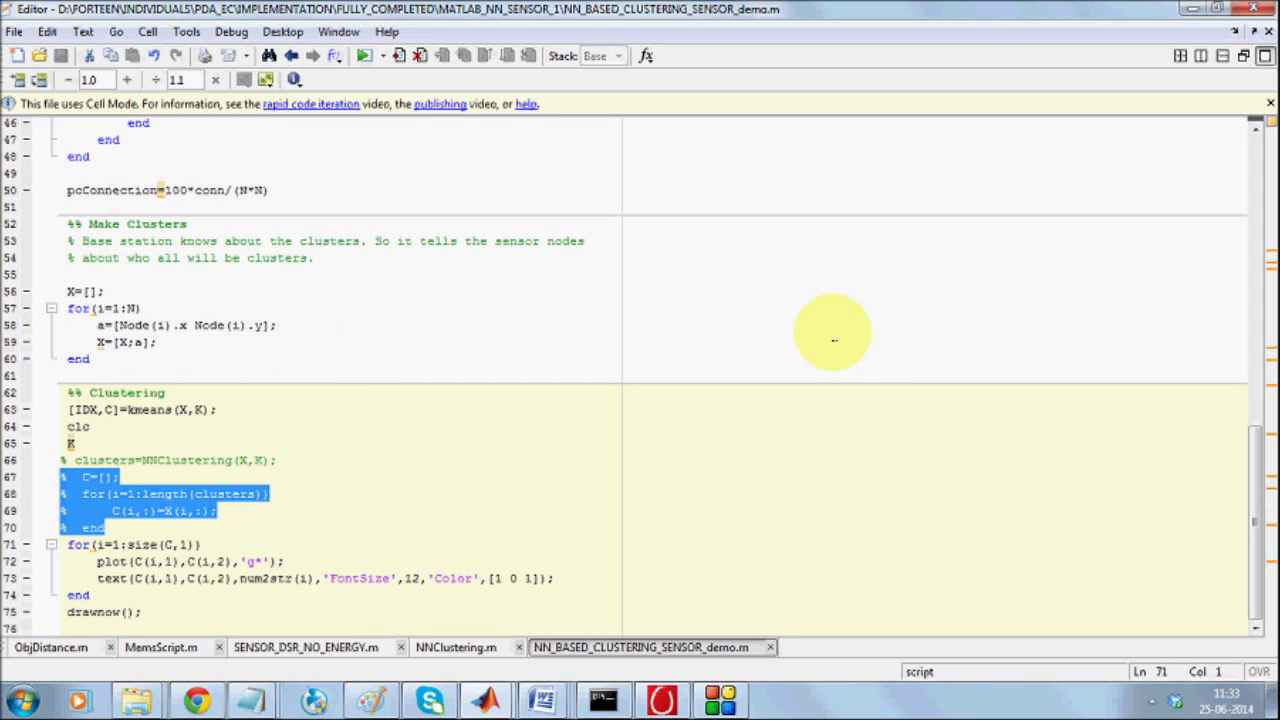
key("F5")
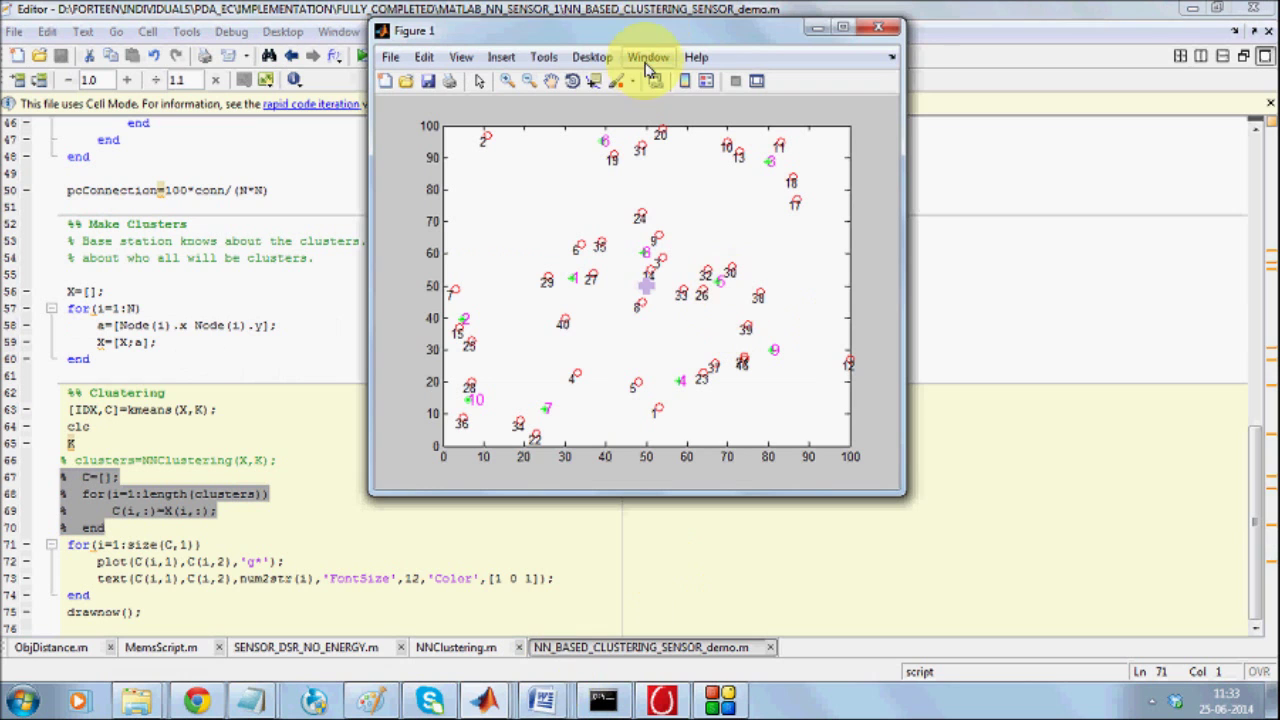
Draw red links joining k-means nodes 15, 9, 23, 30 and 39, then zoom the canvas out to 50%
left_click_drag(645, 42, 855, 108)
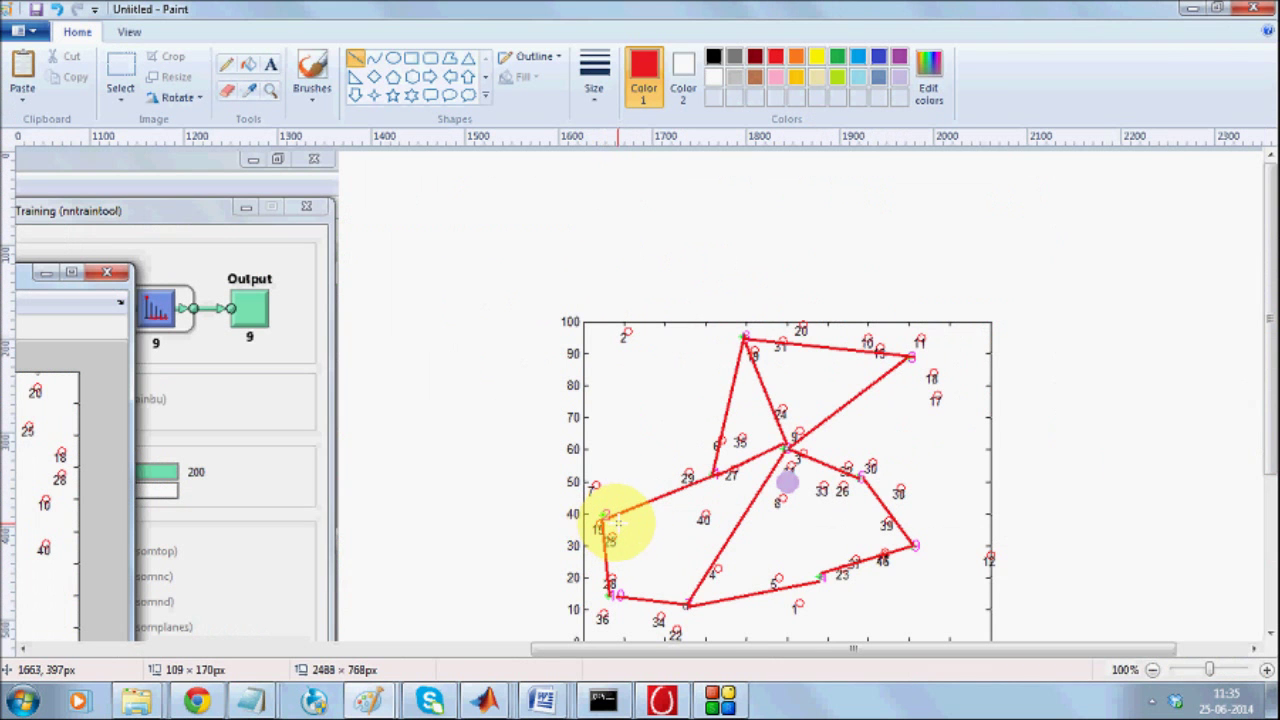
left_click_drag(609, 522, 672, 593)
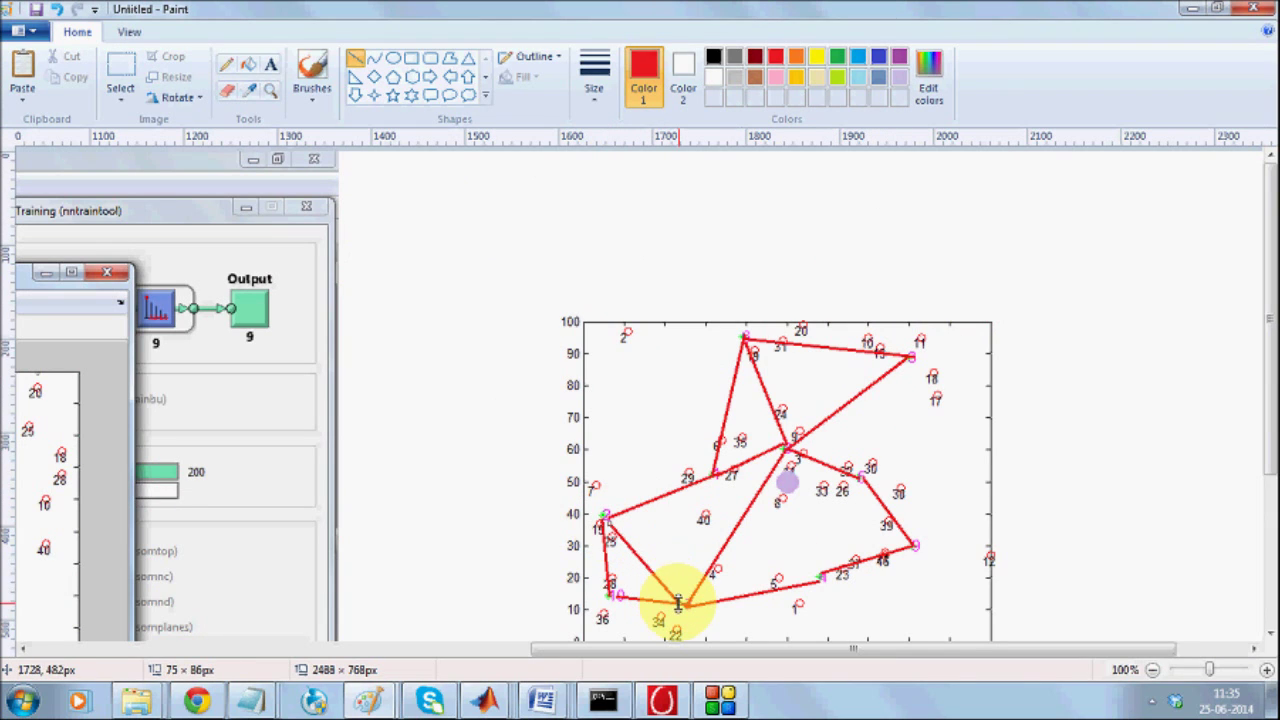
left_click_drag(787, 447, 812, 578)
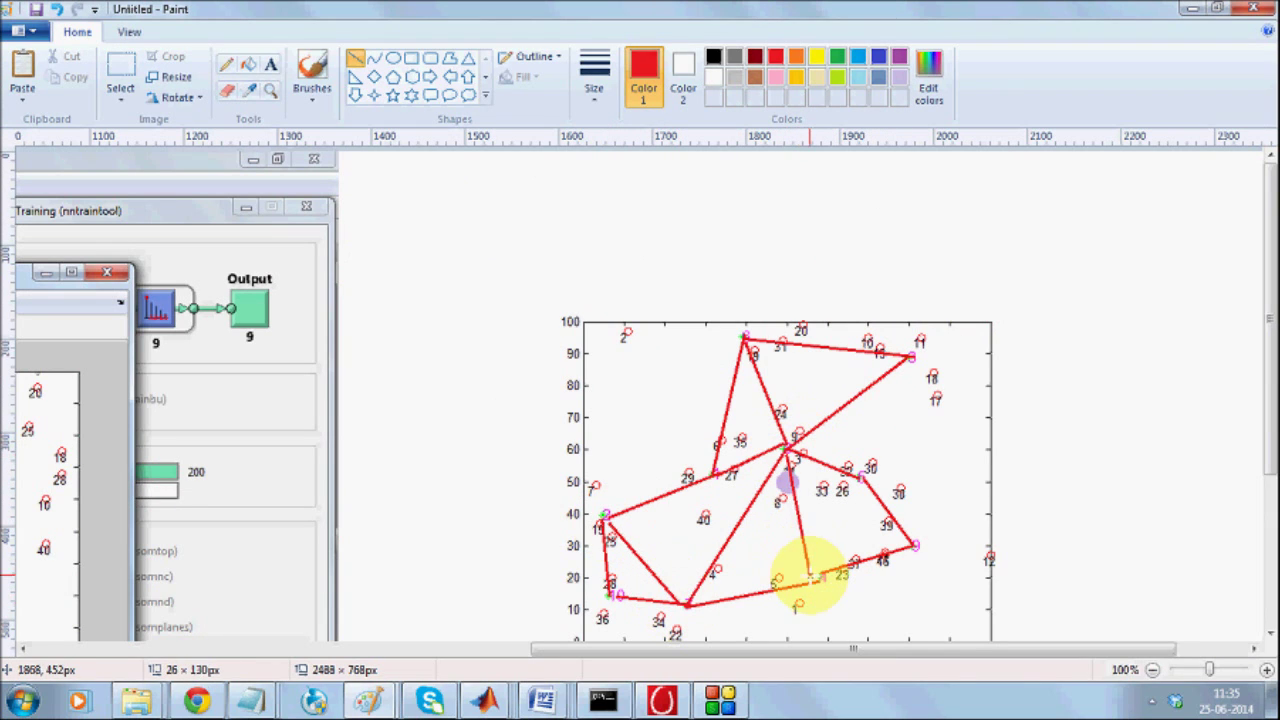
mouse_move(862, 480)
left_mouse_down()
mouse_move(829, 580)
mouse_move(812, 574)
left_mouse_up()
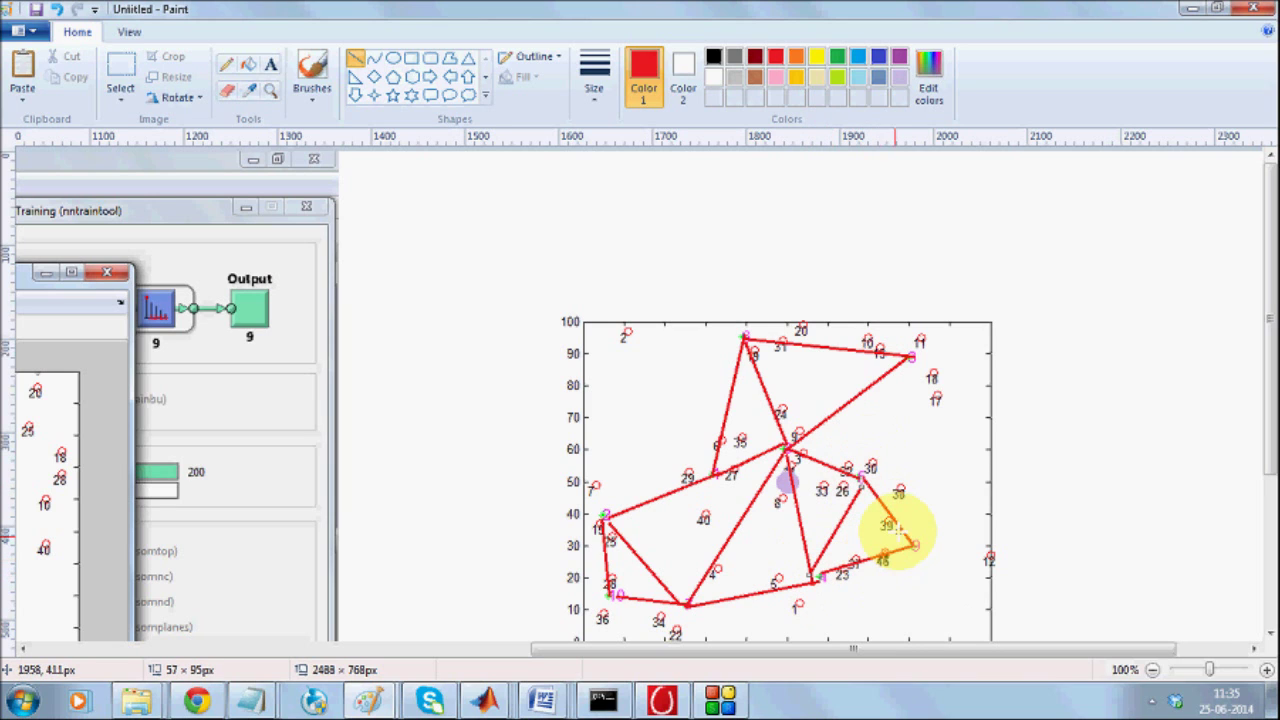
left_click_drag(912, 544, 790, 450)
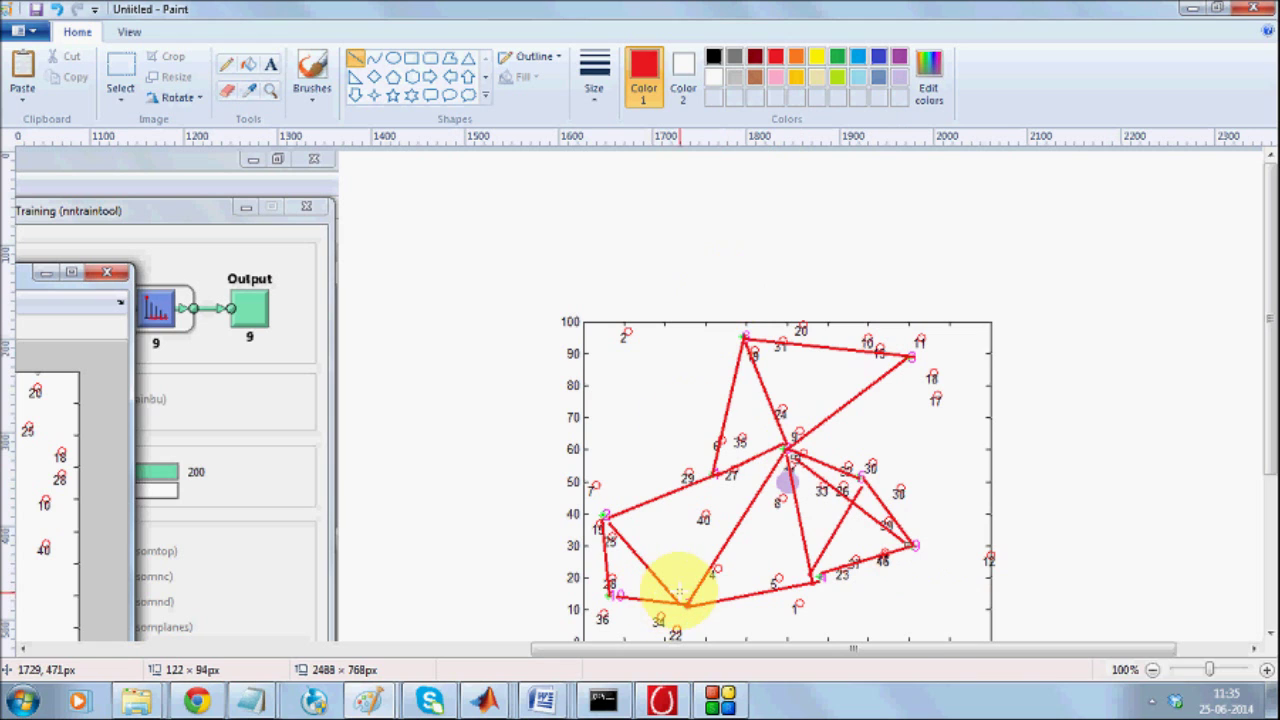
left_click_drag(810, 578, 600, 512)
left_click_drag(1263, 286, 1270, 355)
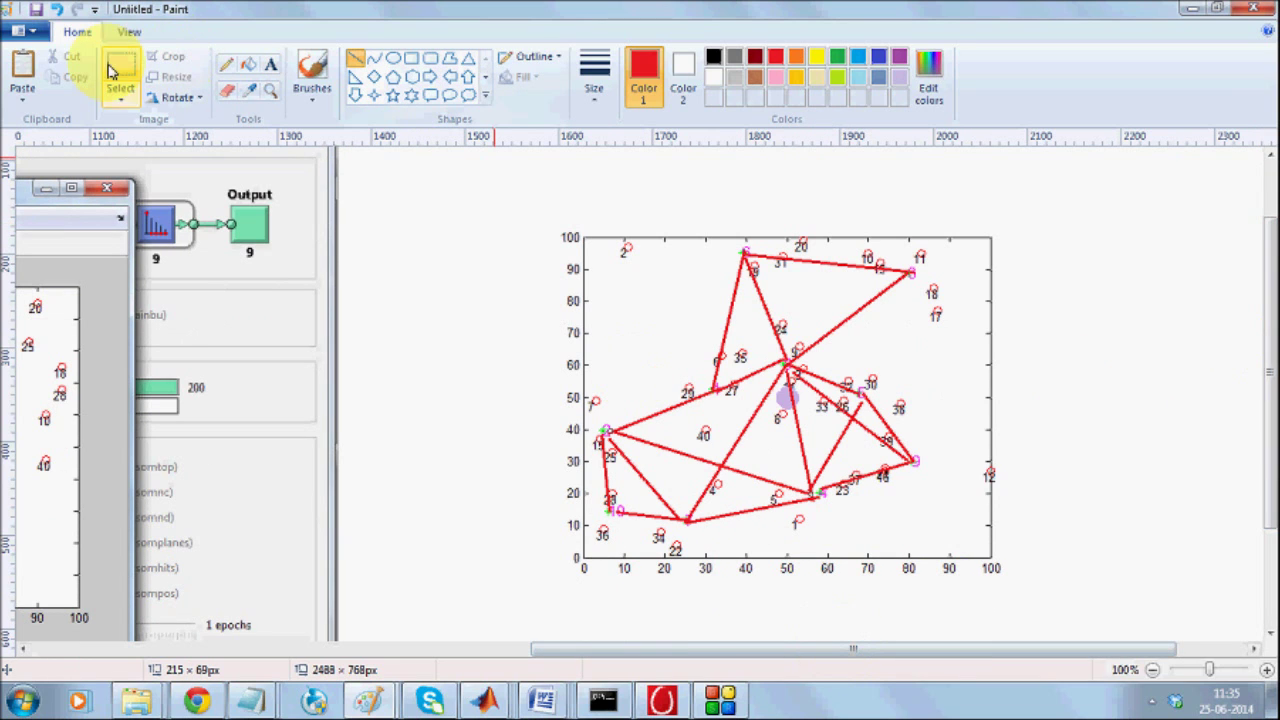
left_click(110, 70)
scroll(670, 290, "down", 1, "ctrl")
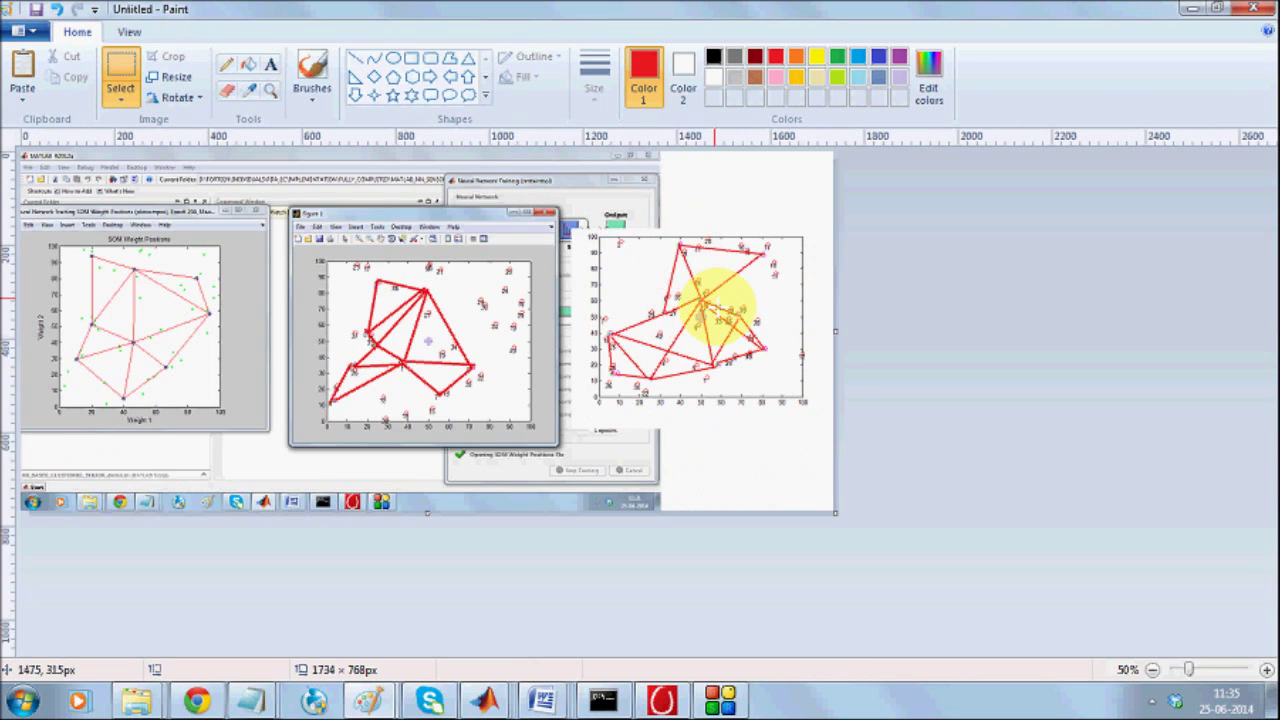